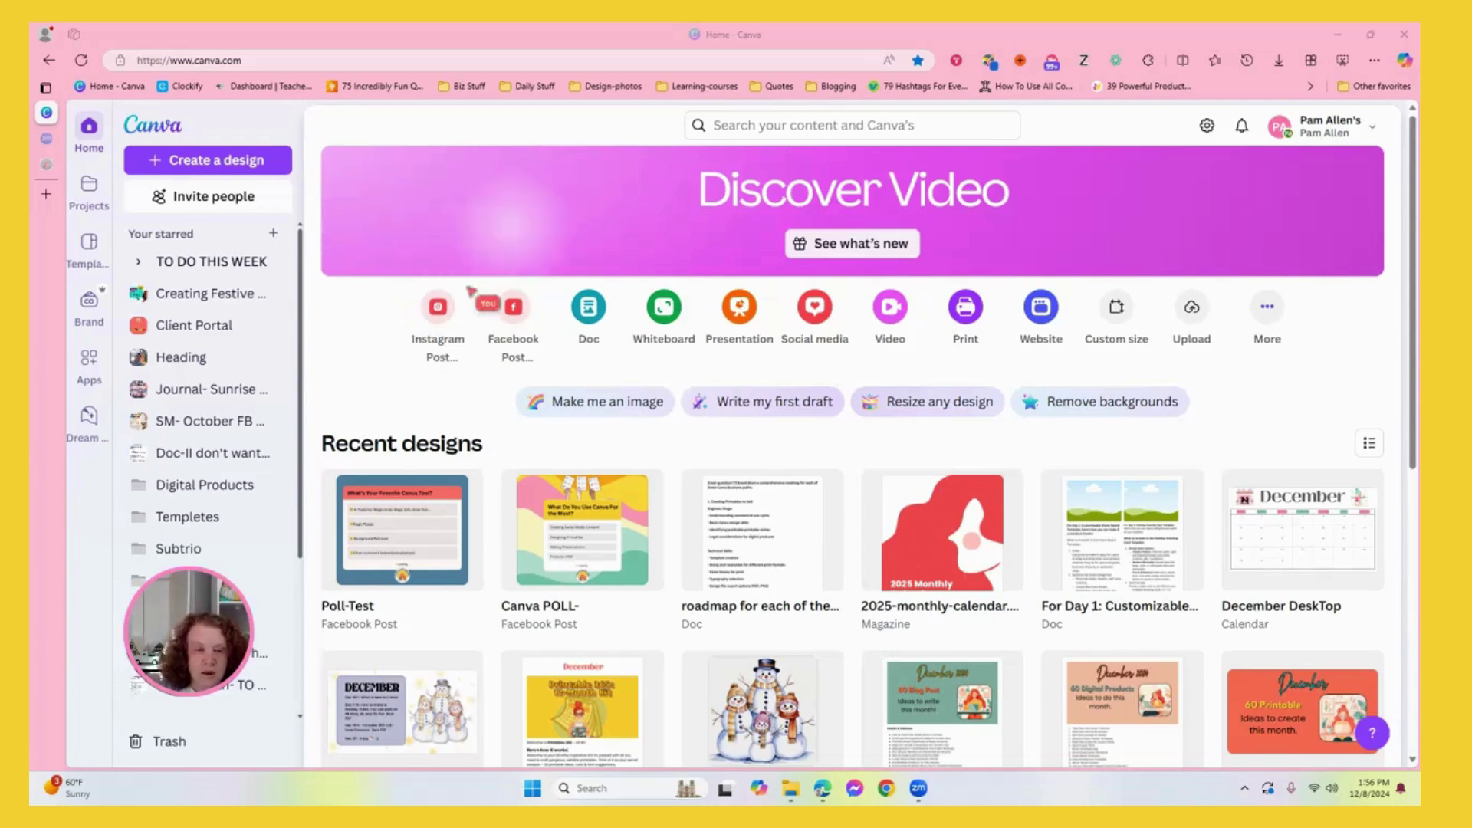
Create a new blank Facebook Post design from the Canva home page.
{"action": "left_click", "coordinate": [514, 305]}
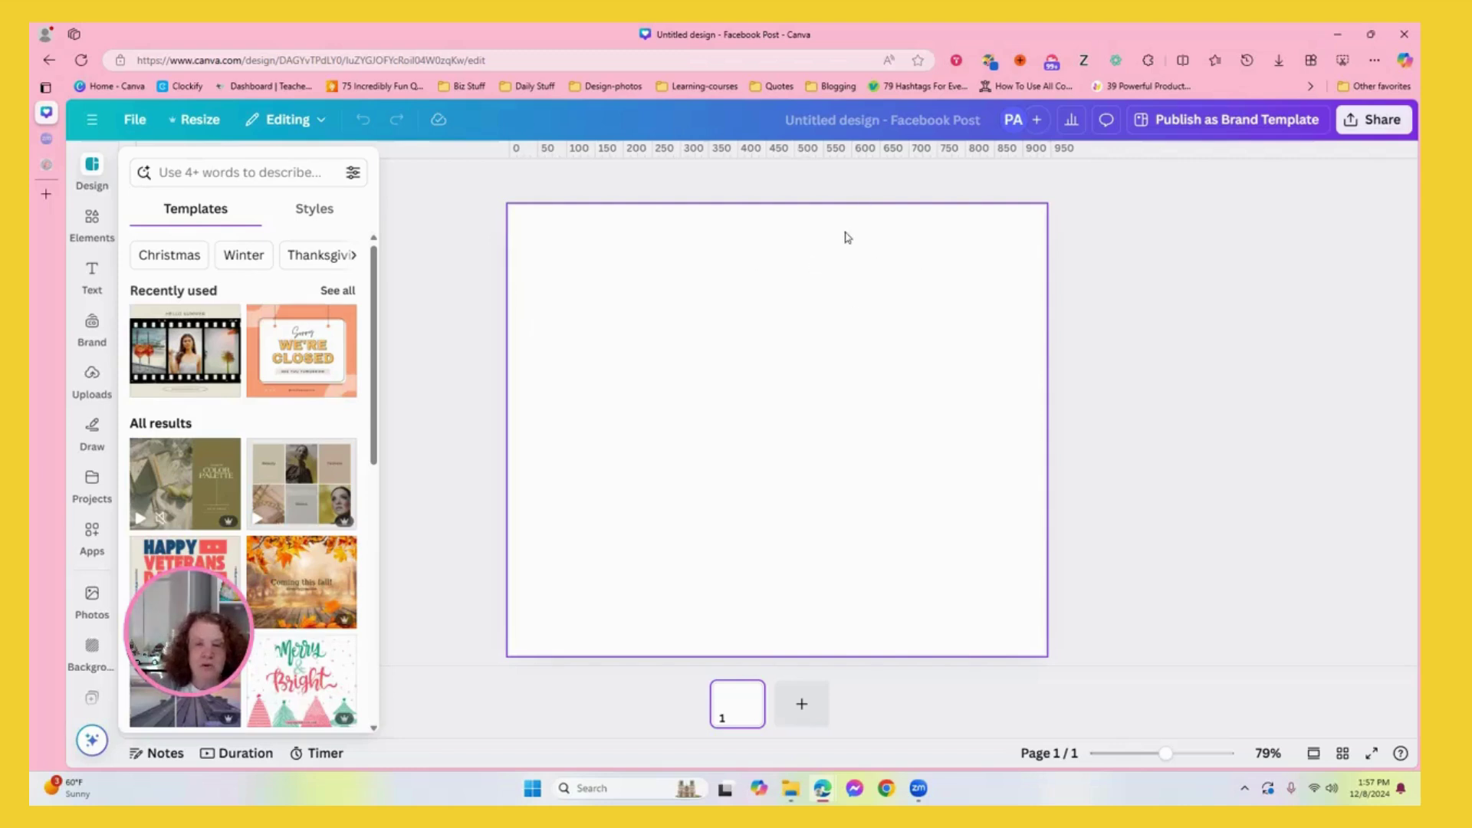
{"action": "left_click", "coordinate": [94, 227]}
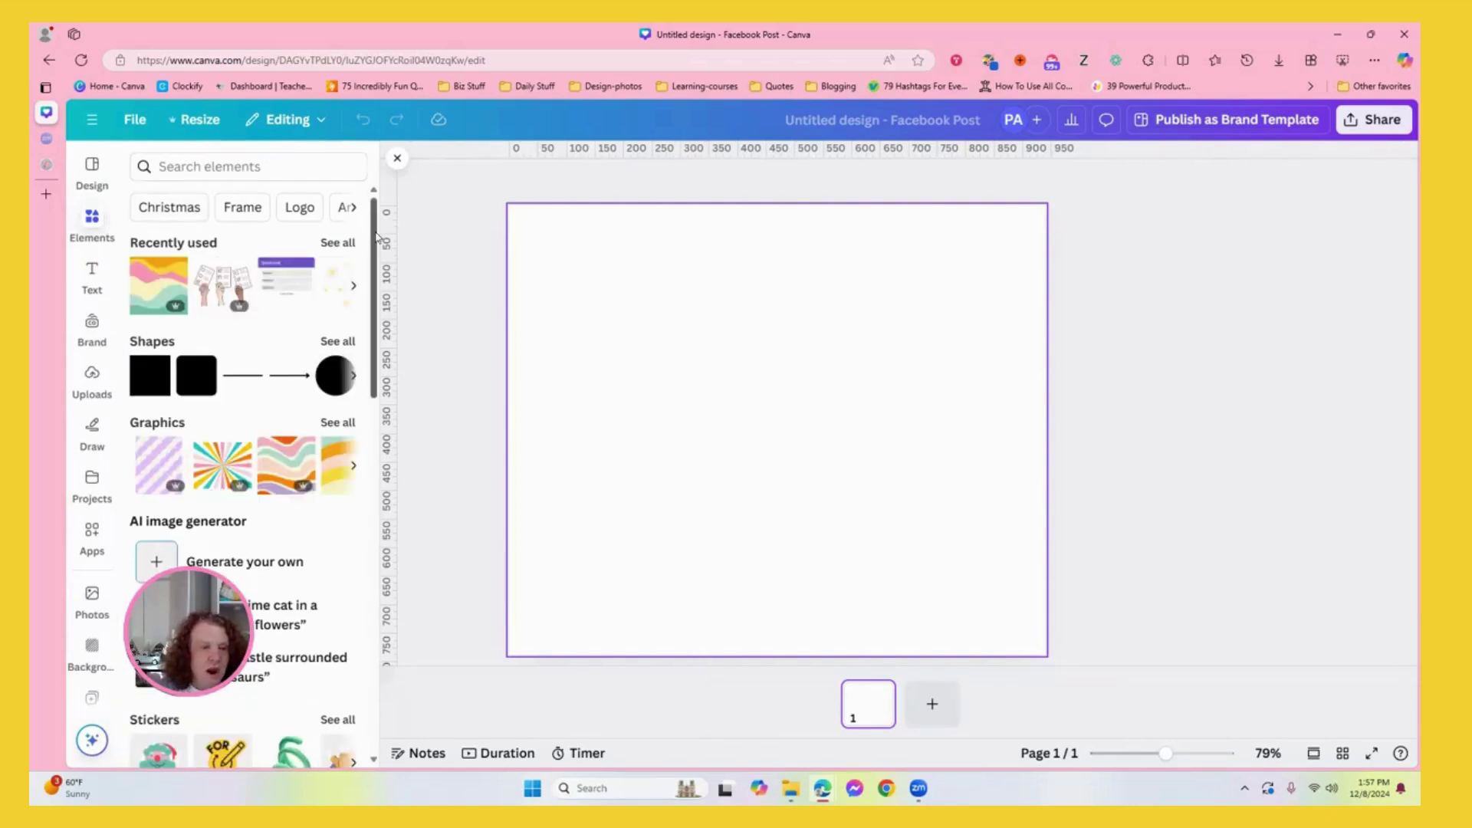
Browse the full Poll templates gallery under Polls & Quizzes and add the Quick Poll template.
{"action": "left_click_drag", "start_coordinate": [377, 234], "coordinate": [414, 529]}
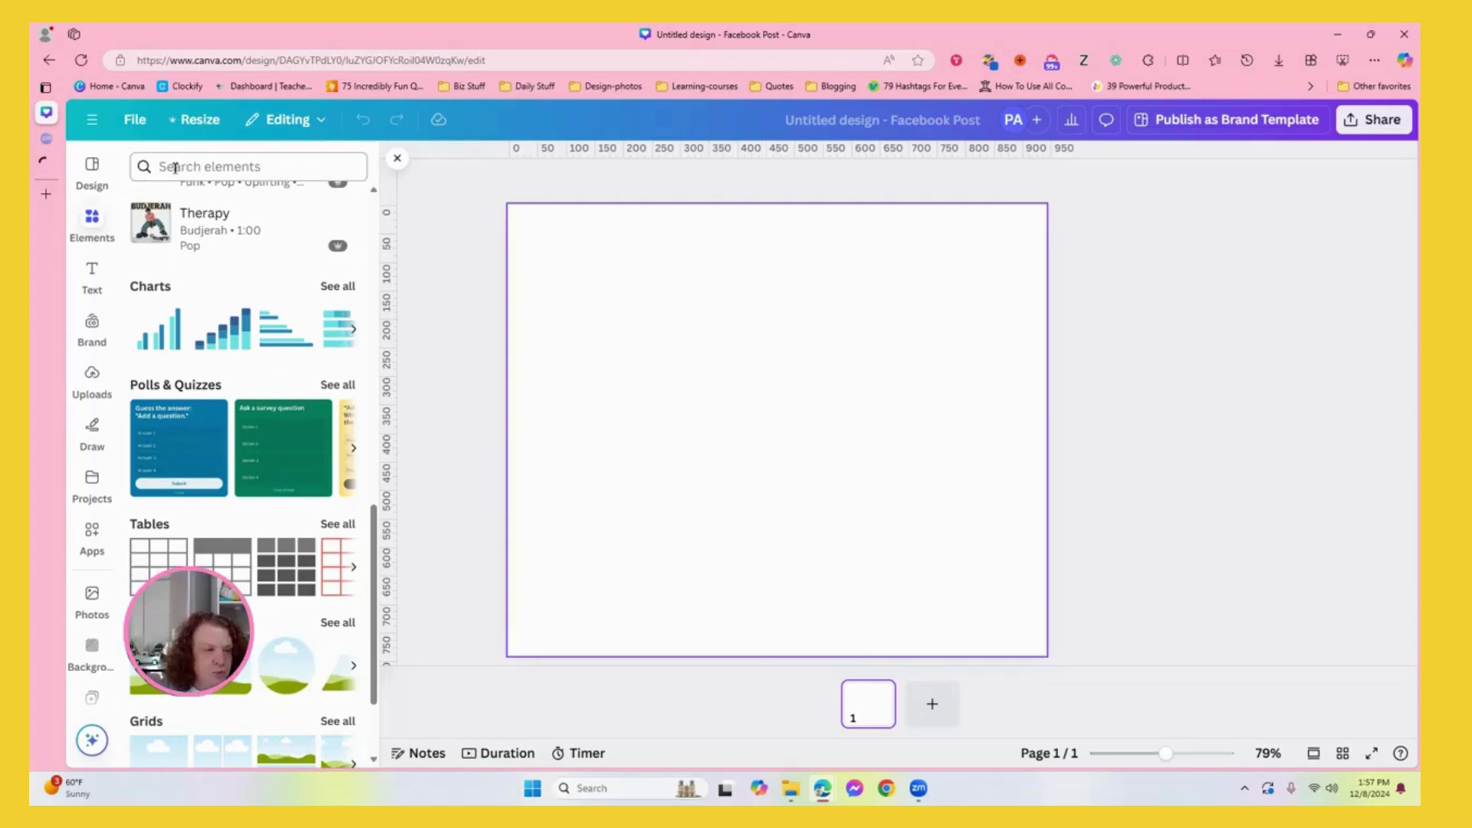
{"action": "left_click", "coordinate": [336, 388]}
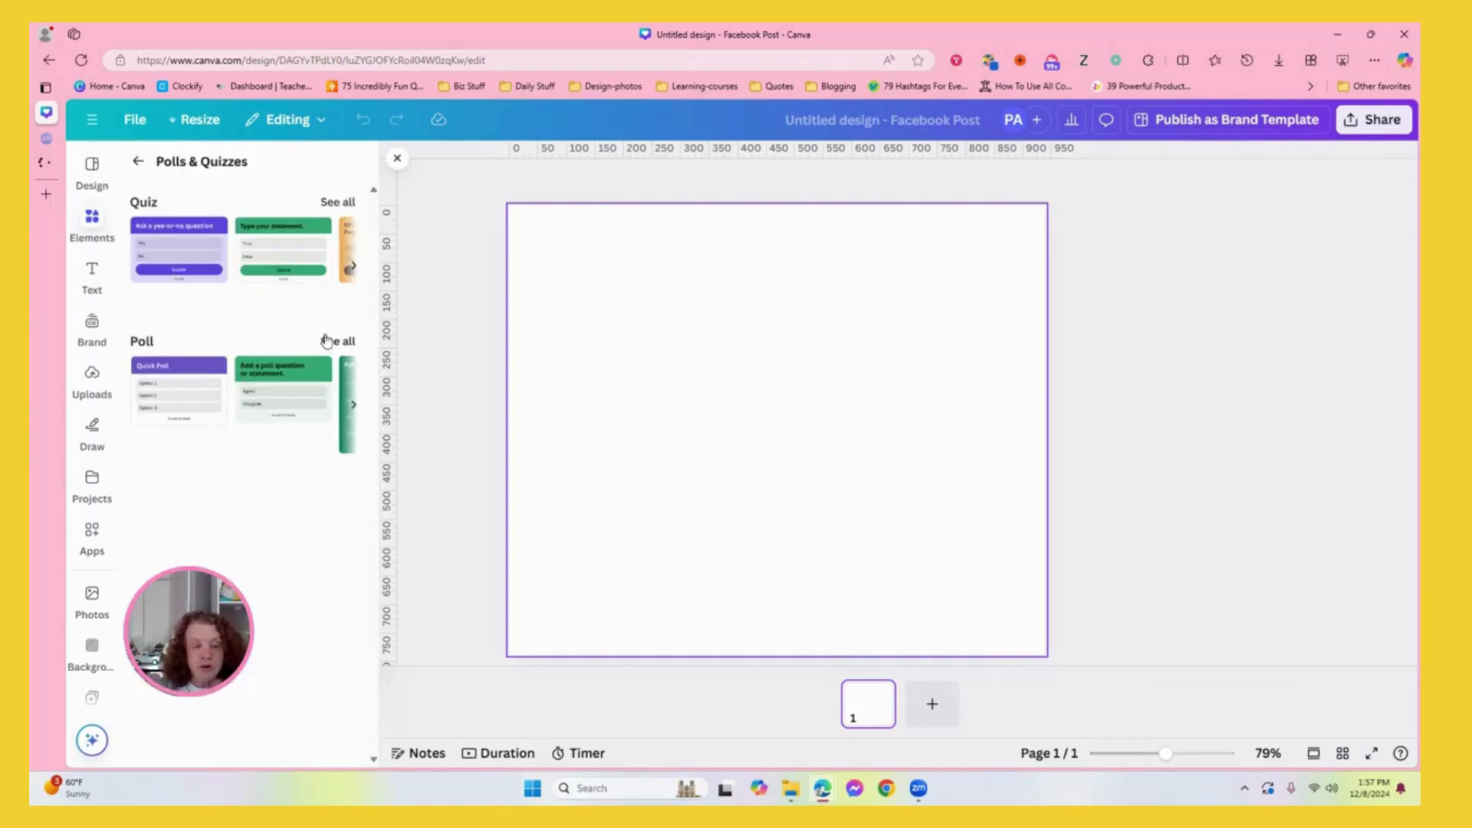
{"action": "left_click", "coordinate": [333, 350]}
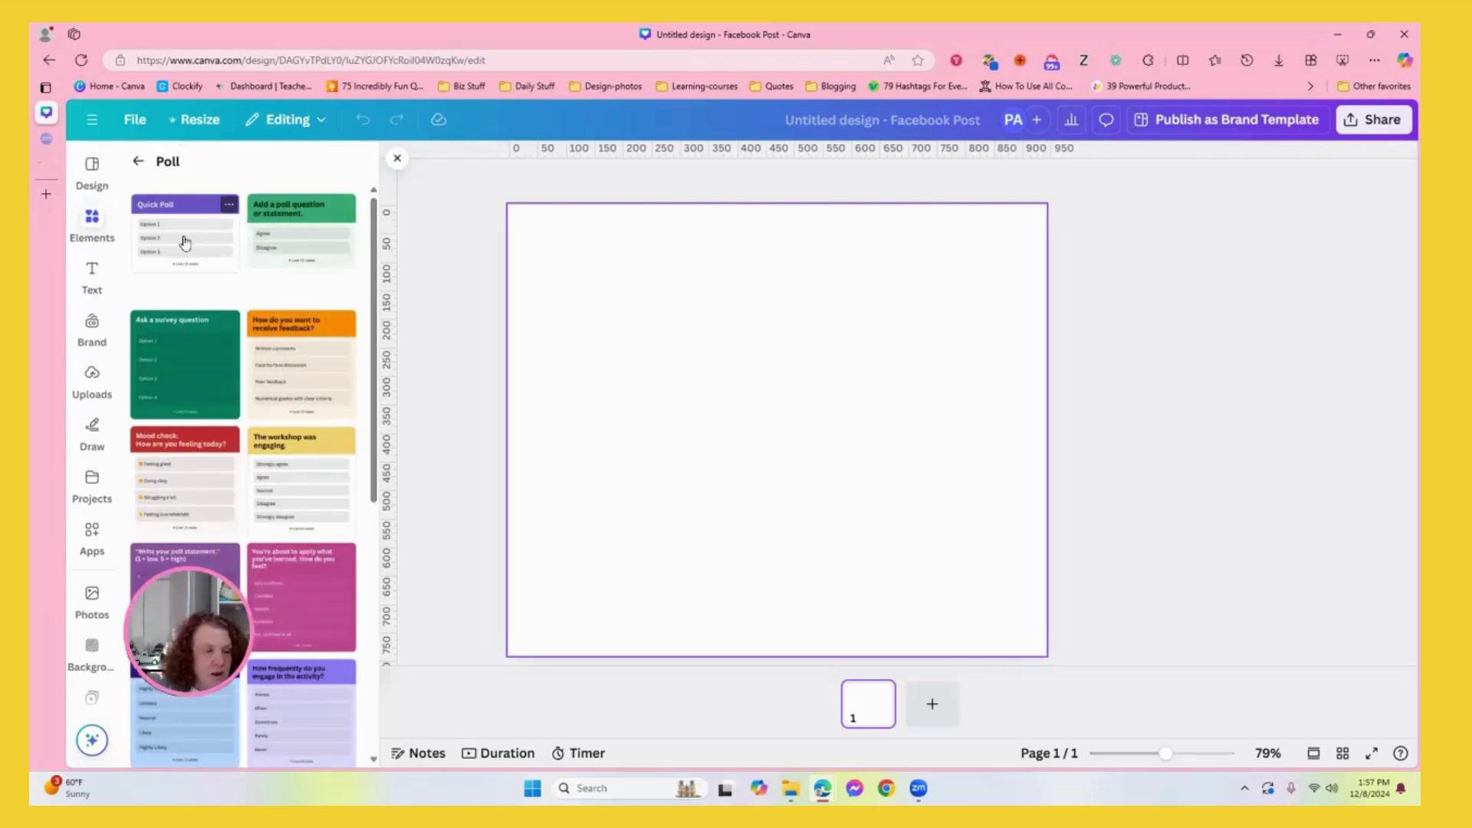
{"action": "scroll", "coordinate": [368, 487], "scroll_direction": "down", "scroll_amount": 3}
{"action": "scroll", "coordinate": [367, 487], "scroll_direction": "down", "scroll_amount": 3}
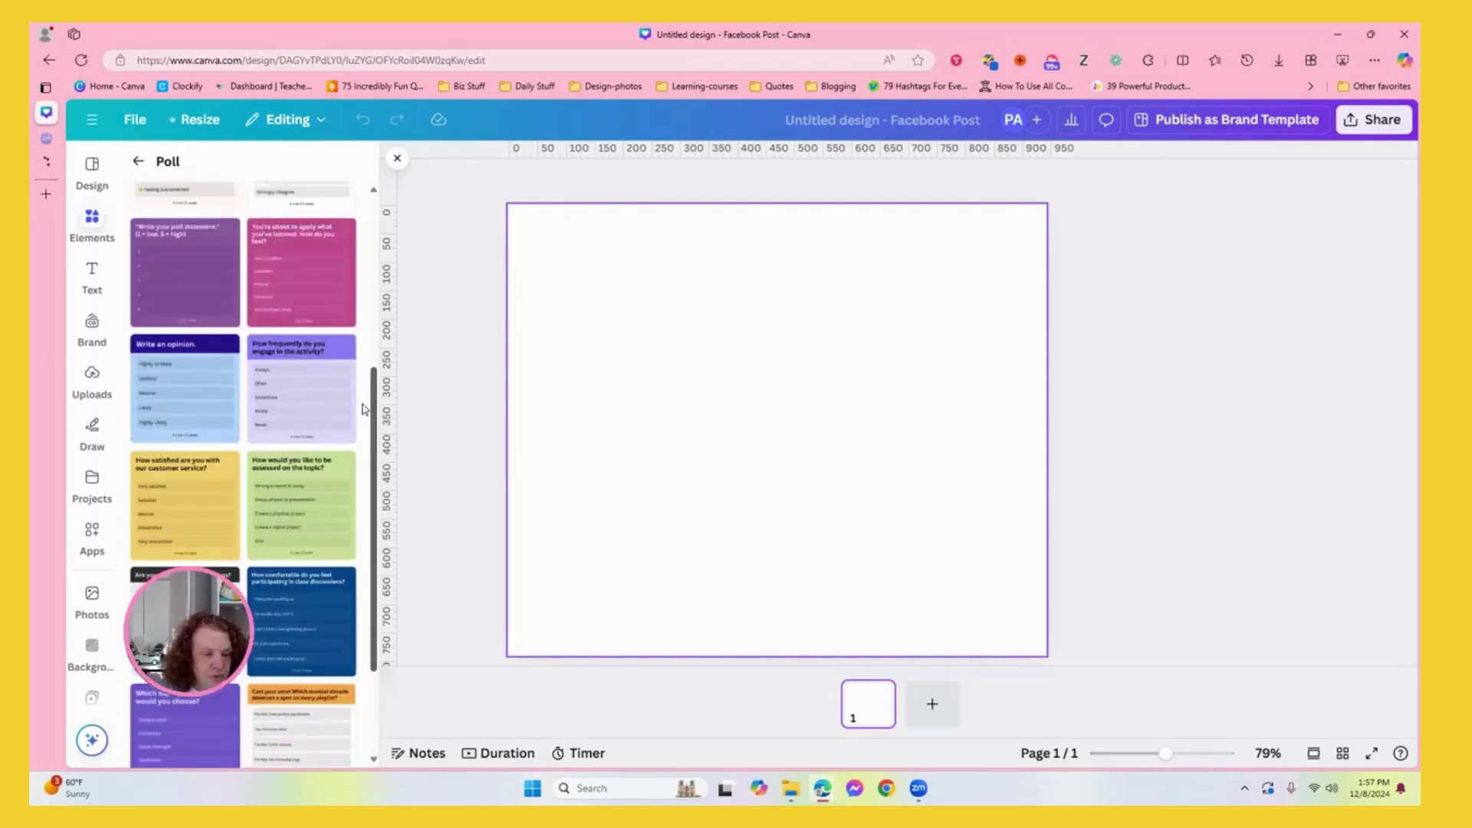
{"action": "scroll", "coordinate": [369, 587], "scroll_direction": "up", "scroll_amount": 6}
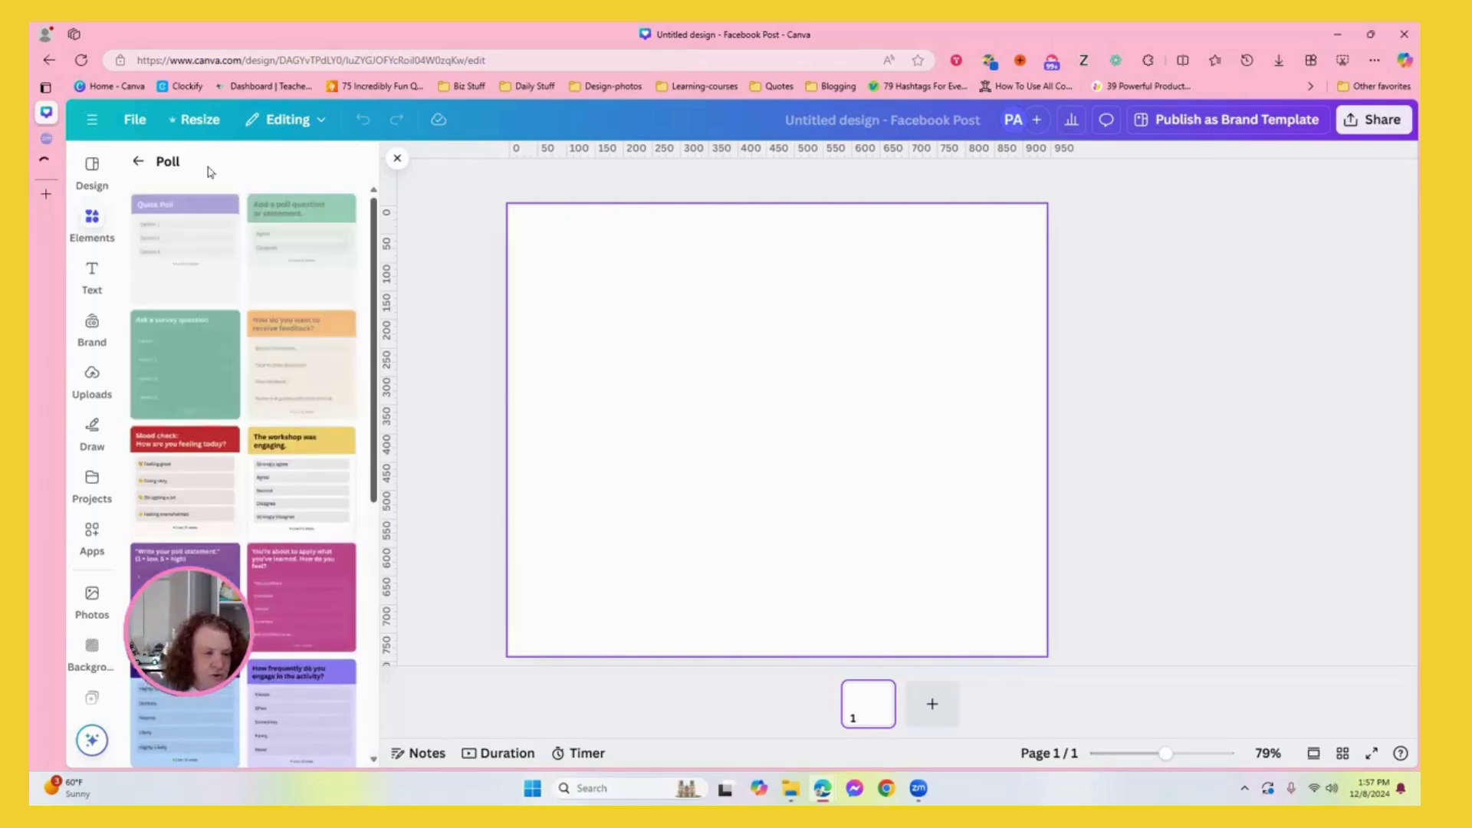
{"action": "left_click", "coordinate": [185, 241]}
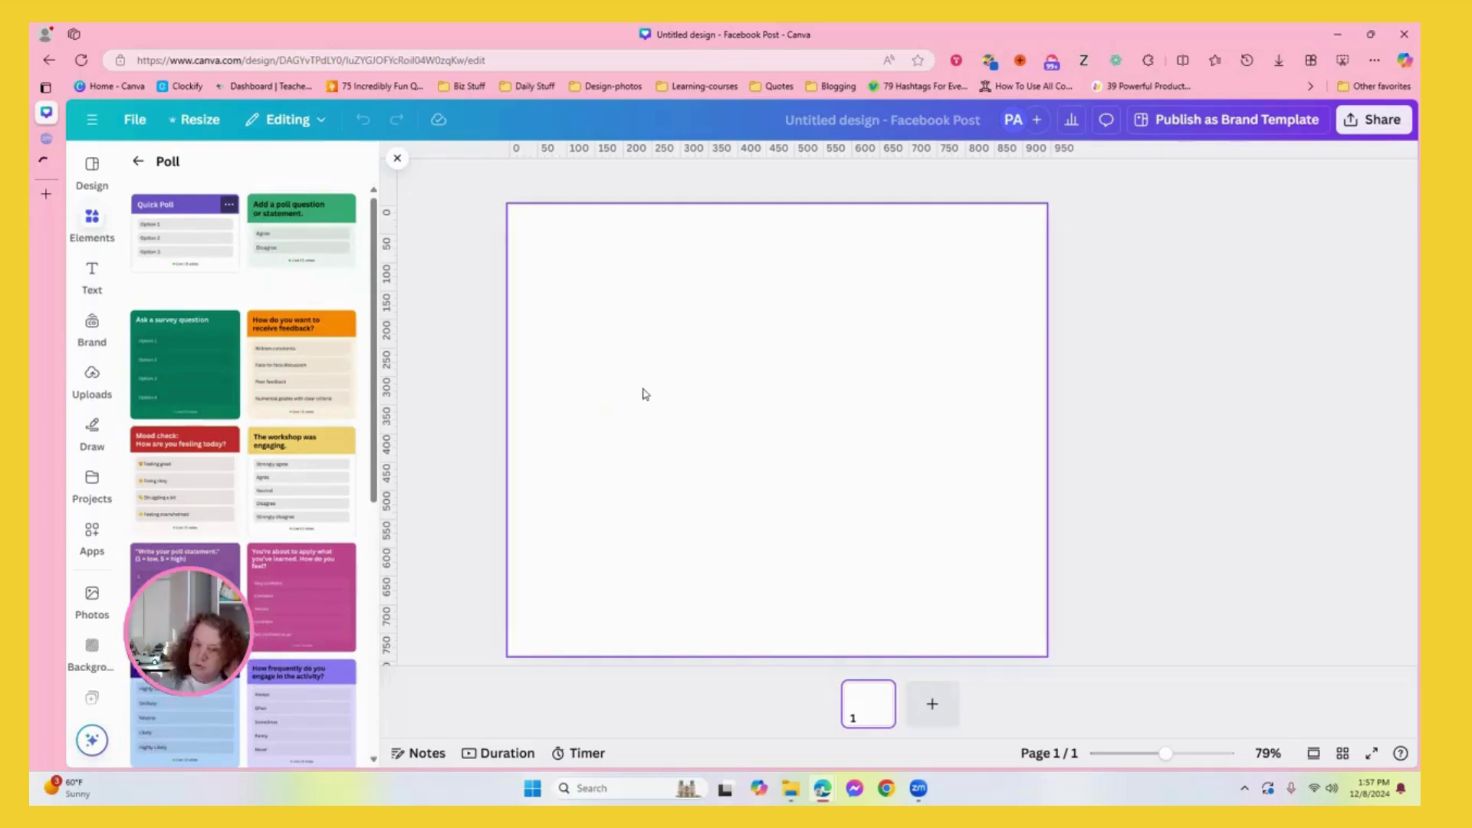
Enlarge the Quick Poll and centre it horizontally and vertically on the page.
{"action": "left_click_drag", "start_coordinate": [945, 308], "coordinate": [981, 280]}
{"action": "mouse_move", "coordinate": [921, 335]}
{"action": "left_mouse_down"}
{"action": "mouse_move", "coordinate": [867, 322]}
{"action": "mouse_move", "coordinate": [904, 335]}
{"action": "mouse_move", "coordinate": [903, 315]}
{"action": "left_mouse_up"}
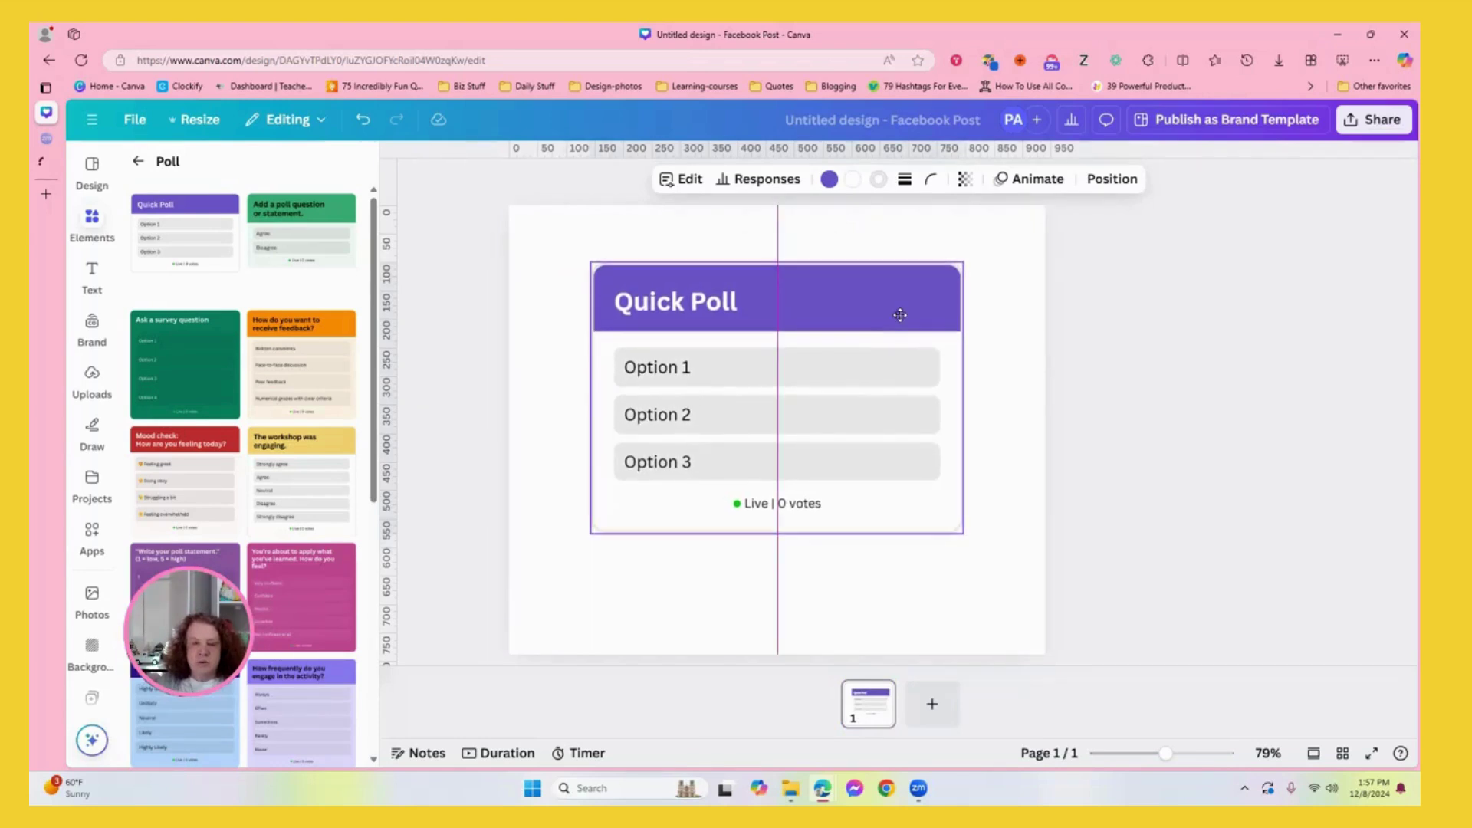
{"action": "left_click", "coordinate": [1116, 178]}
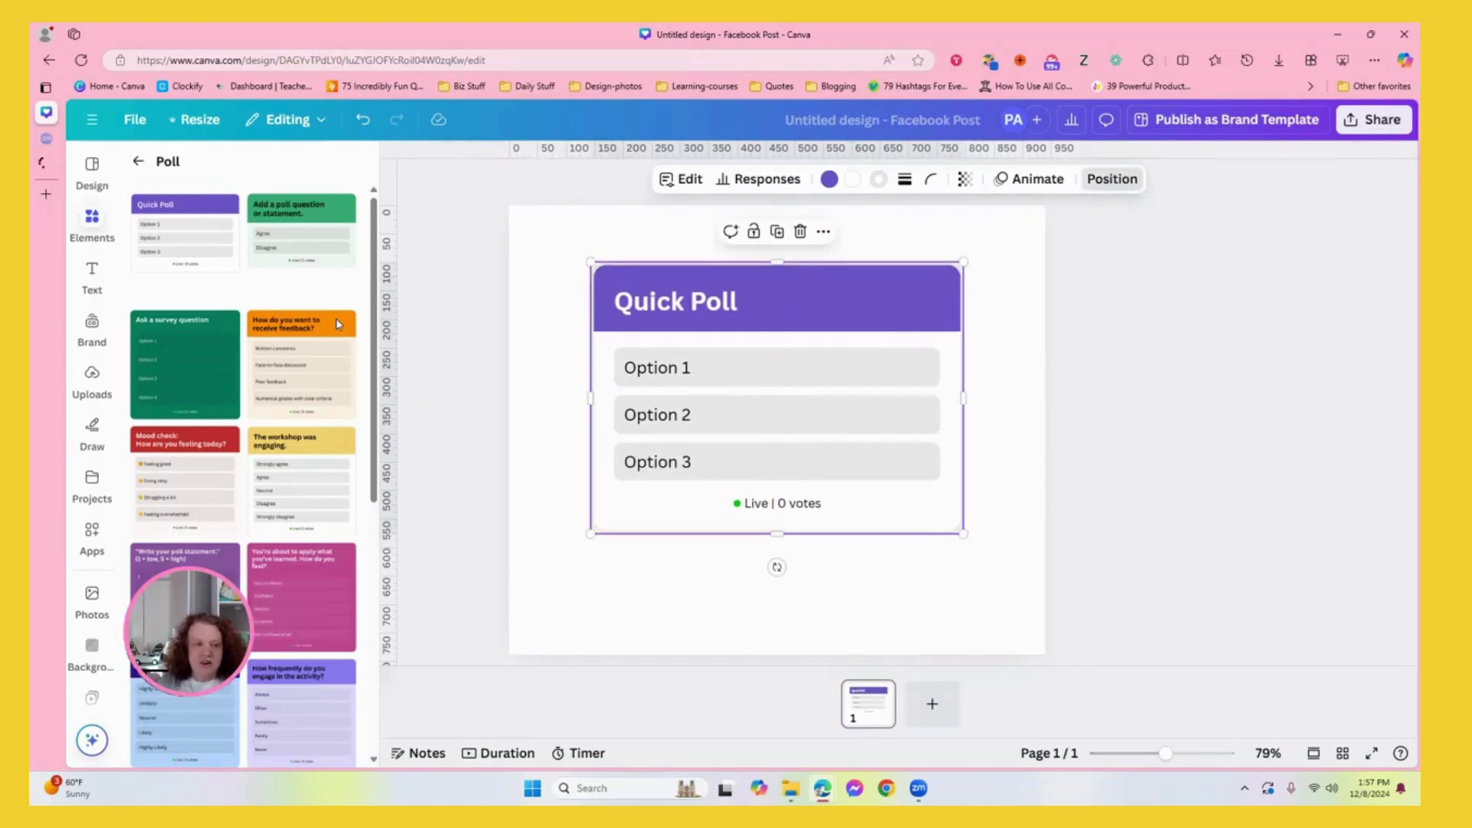
{"action": "left_click", "coordinate": [204, 394]}
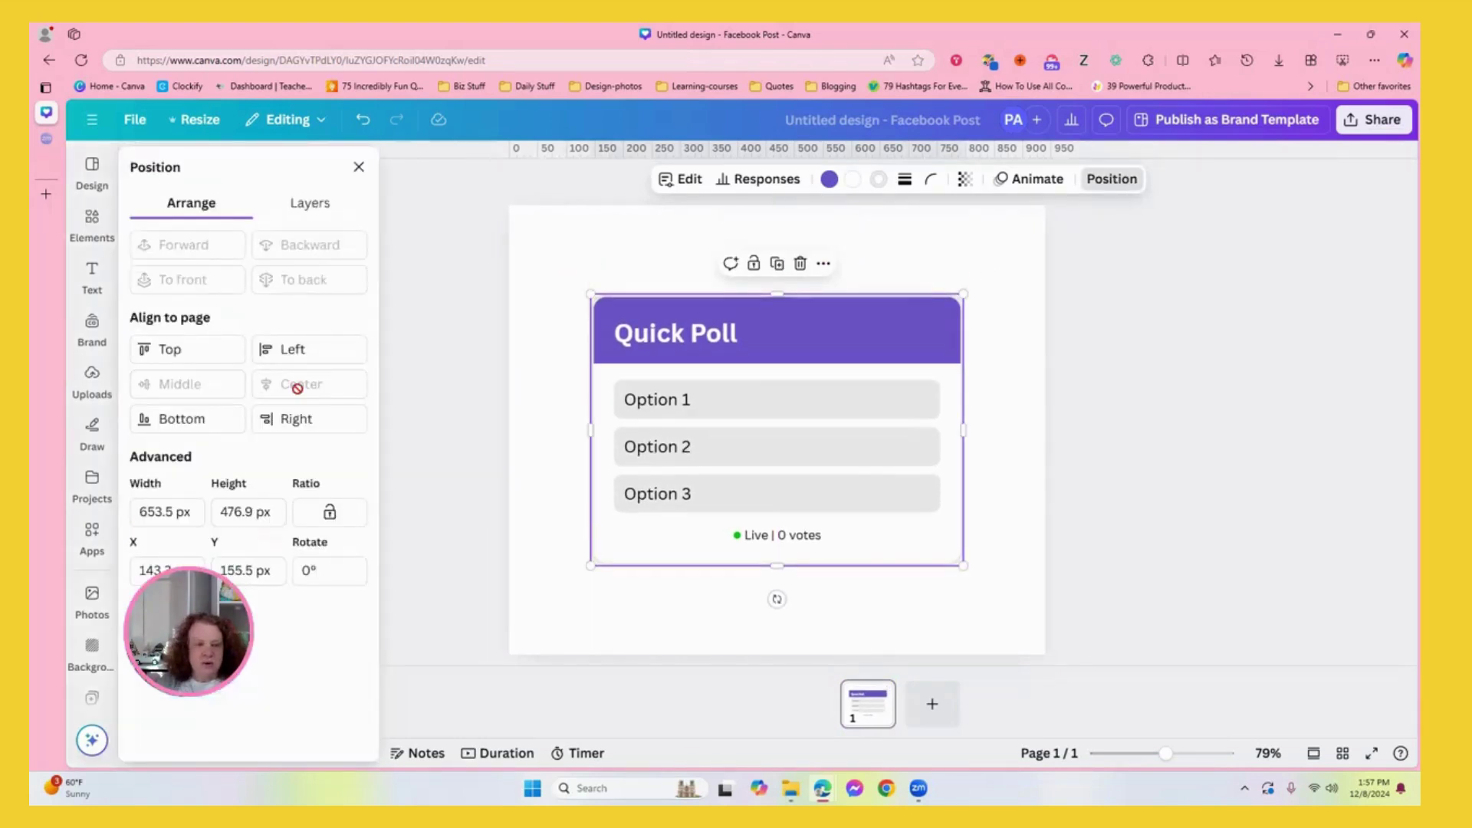
{"action": "left_click", "coordinate": [1107, 331]}
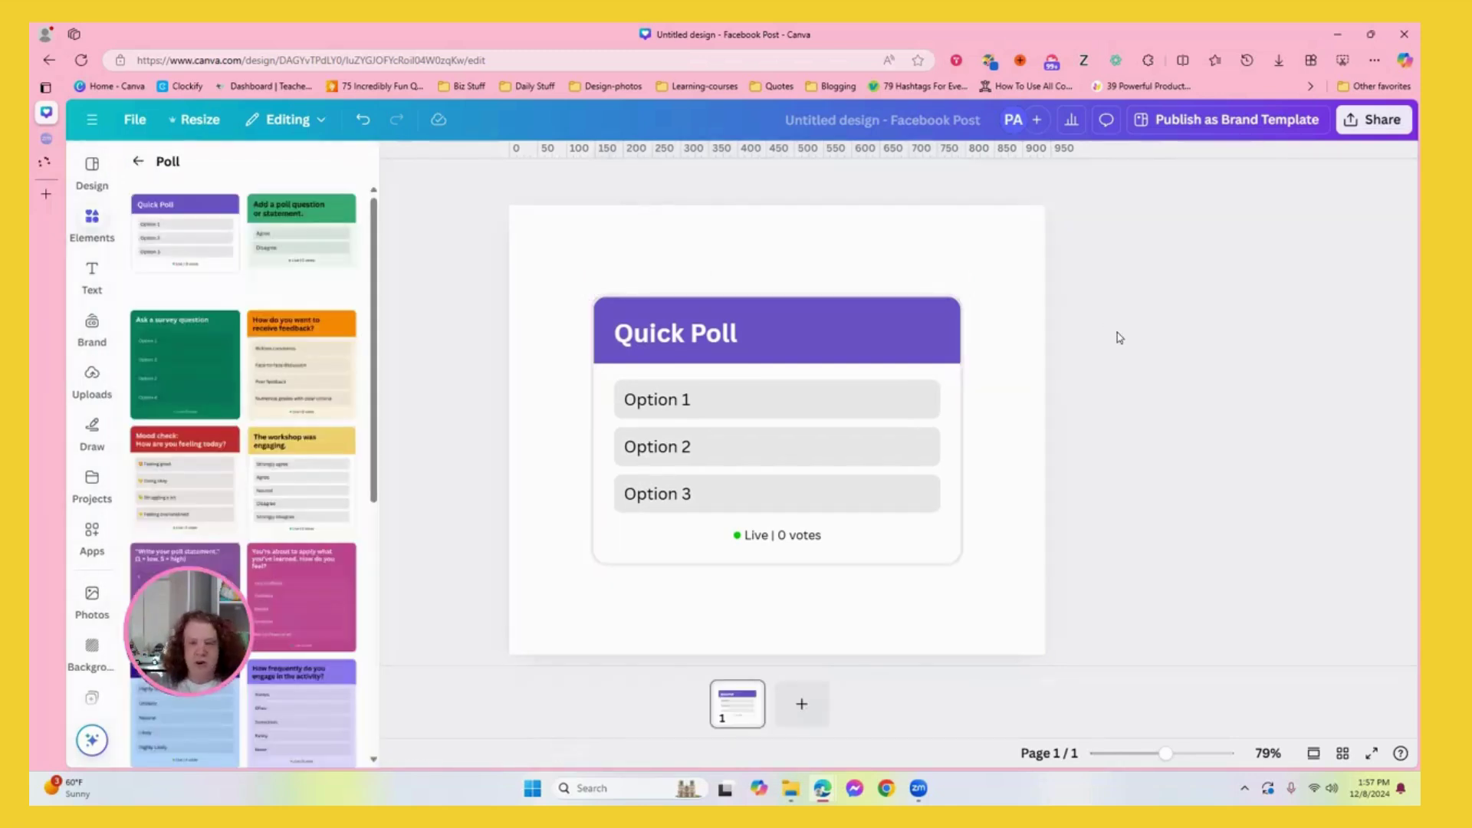
Recolour the poll header from purple to yellow.
{"action": "left_click", "coordinate": [827, 333]}
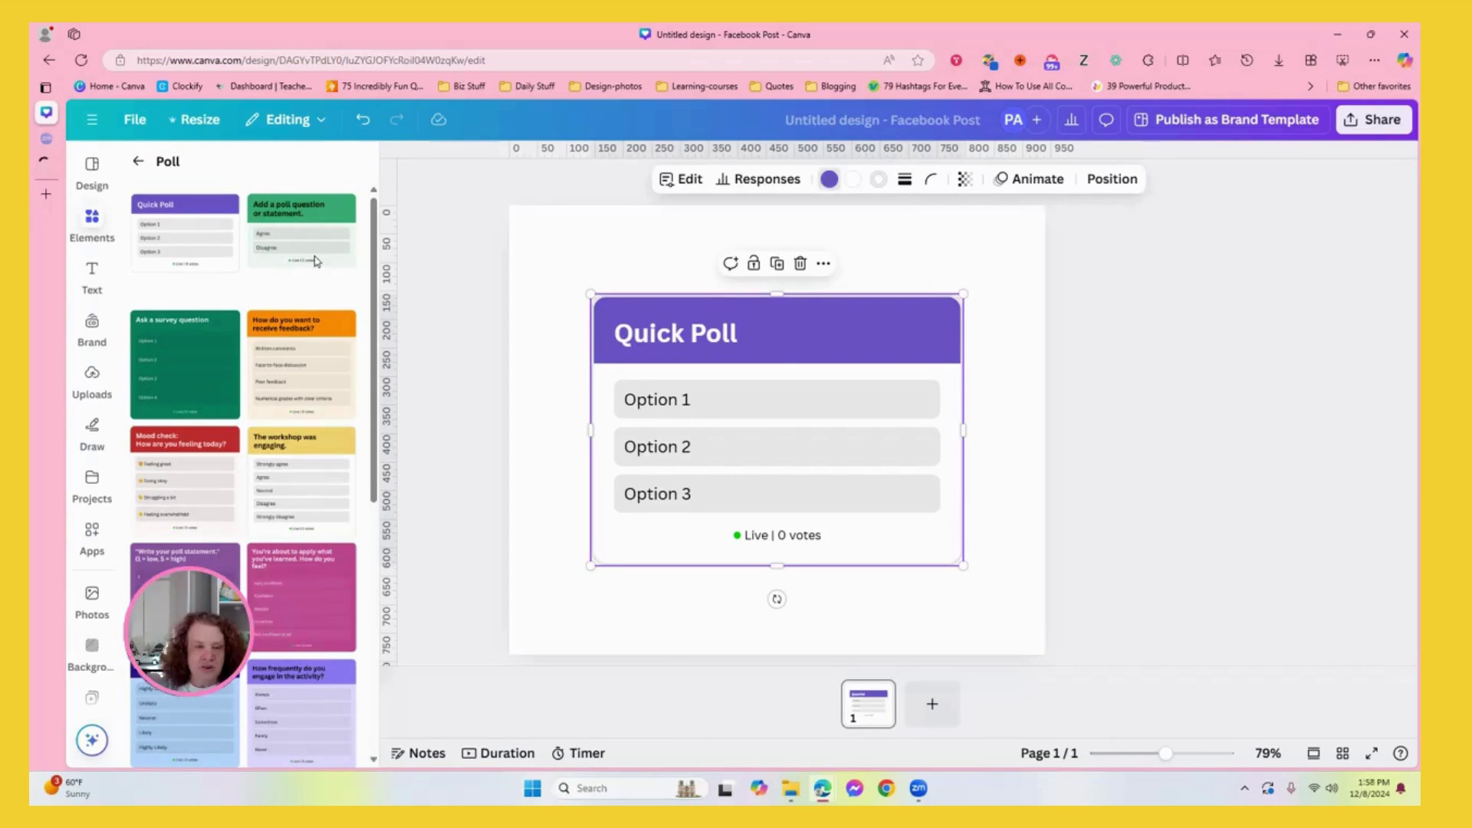
{"action": "left_click", "coordinate": [828, 178]}
{"action": "left_click", "coordinate": [268, 383]}
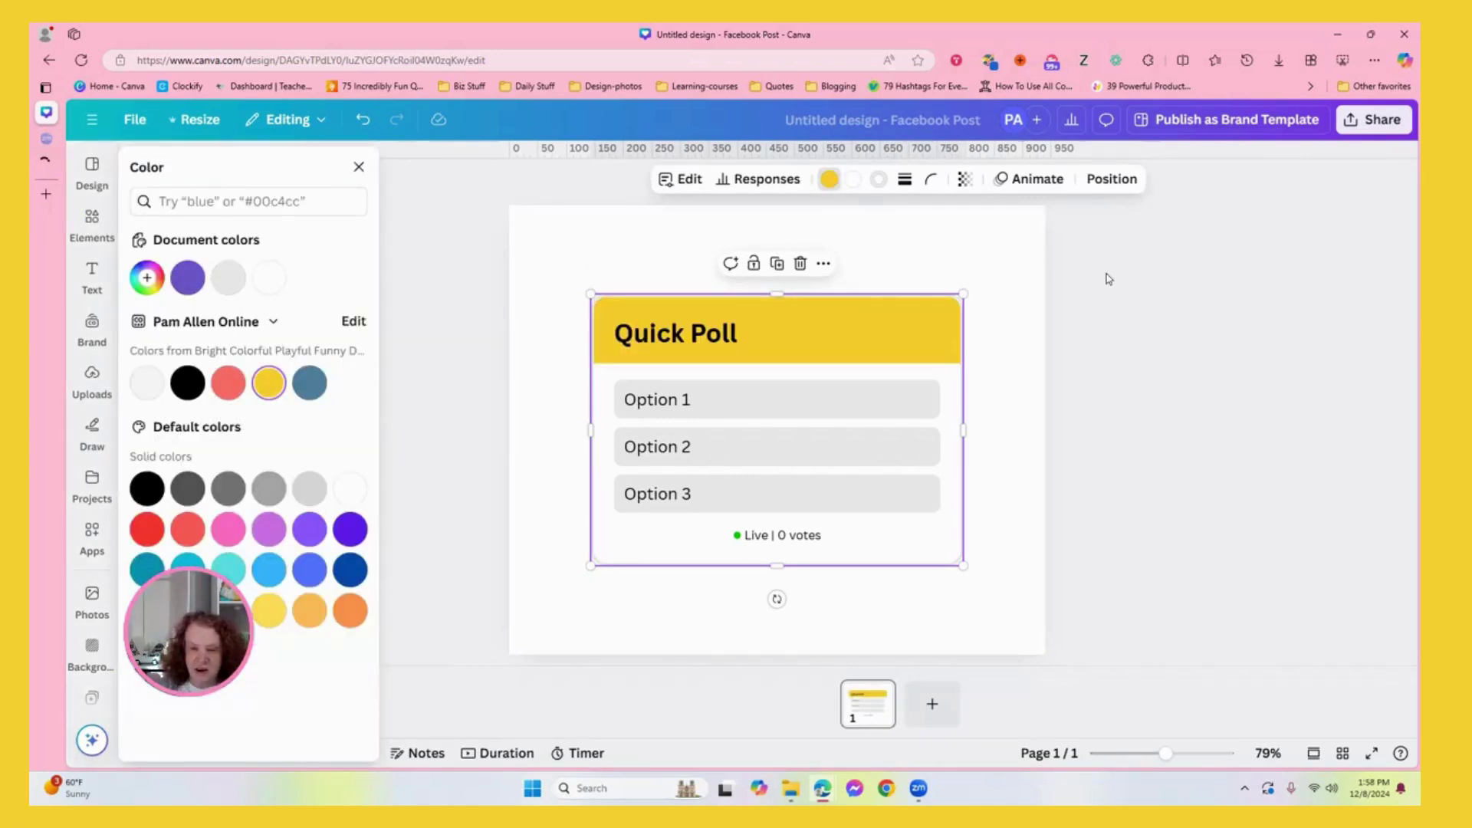
Select the yellow-header Quick Poll and open its header and options for editing.
{"action": "left_click", "coordinate": [991, 246]}
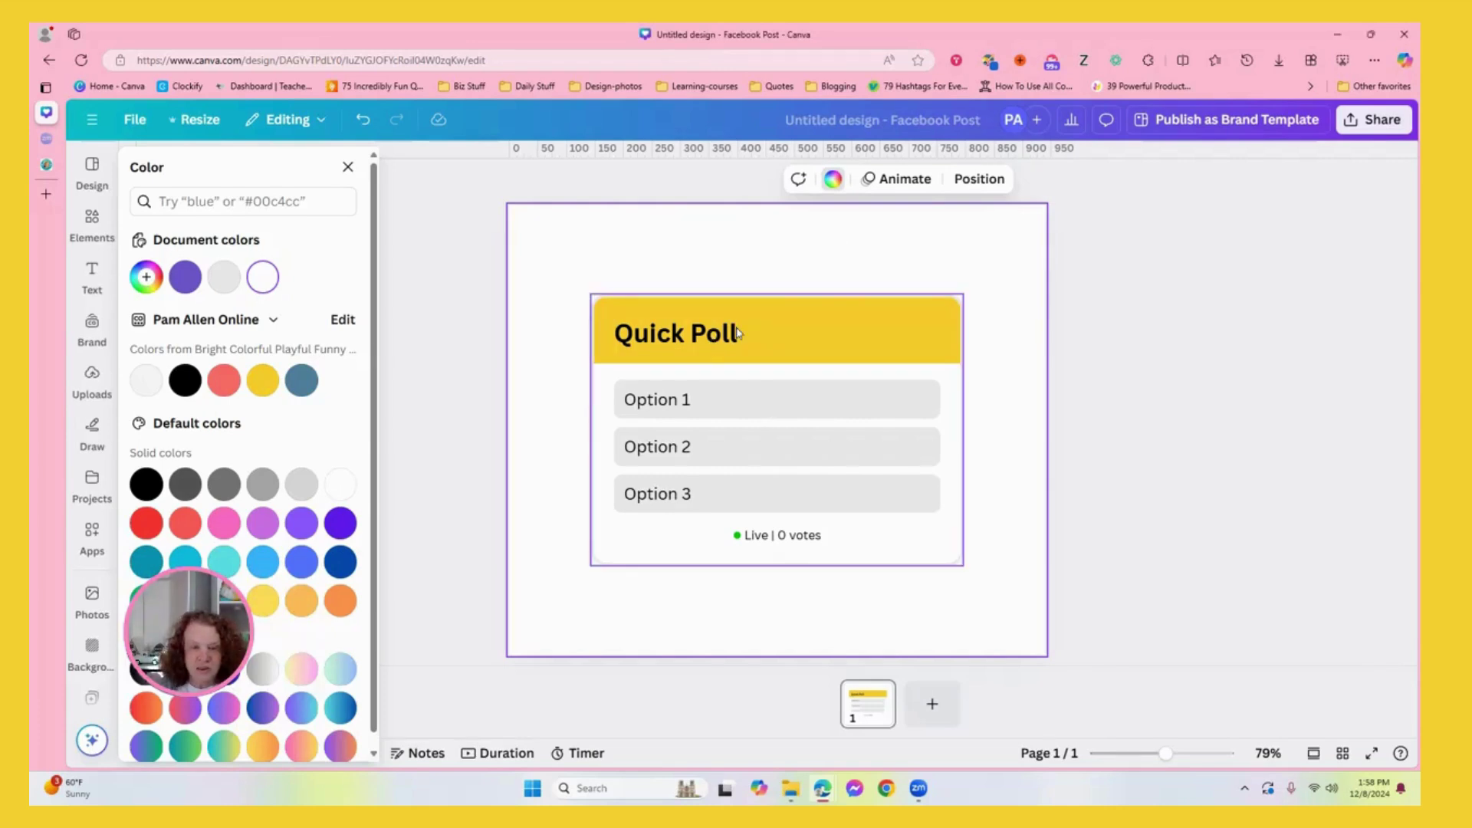
{"action": "left_click", "coordinate": [714, 335]}
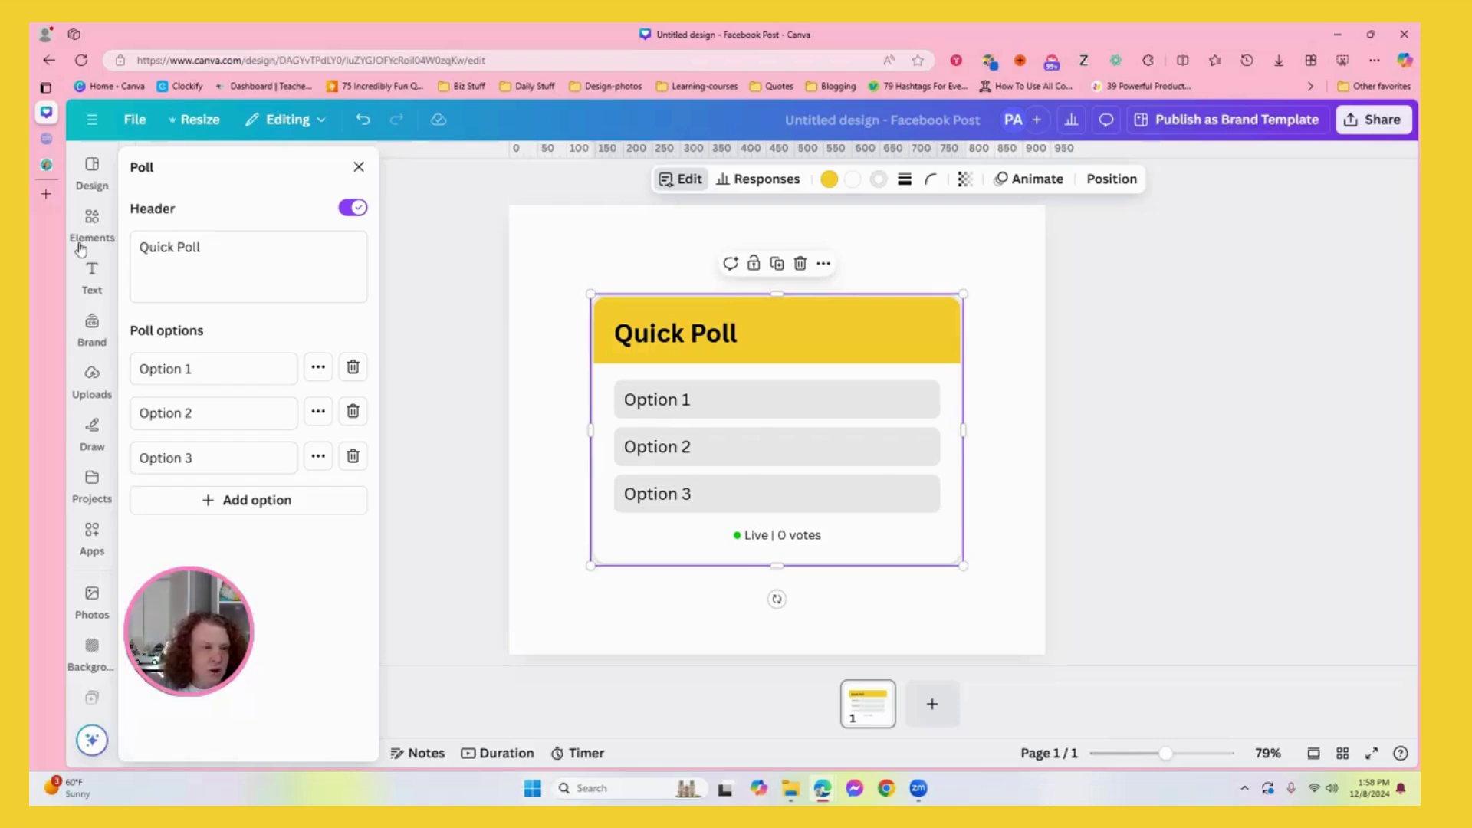
Set the question 'How Do You Plan to Use Canva in 2025?' and rename options 1–3 to Grow My Business, Create Passive Income Streams, Boost My Social Media.
{"action": "triple_click", "coordinate": [222, 244]}
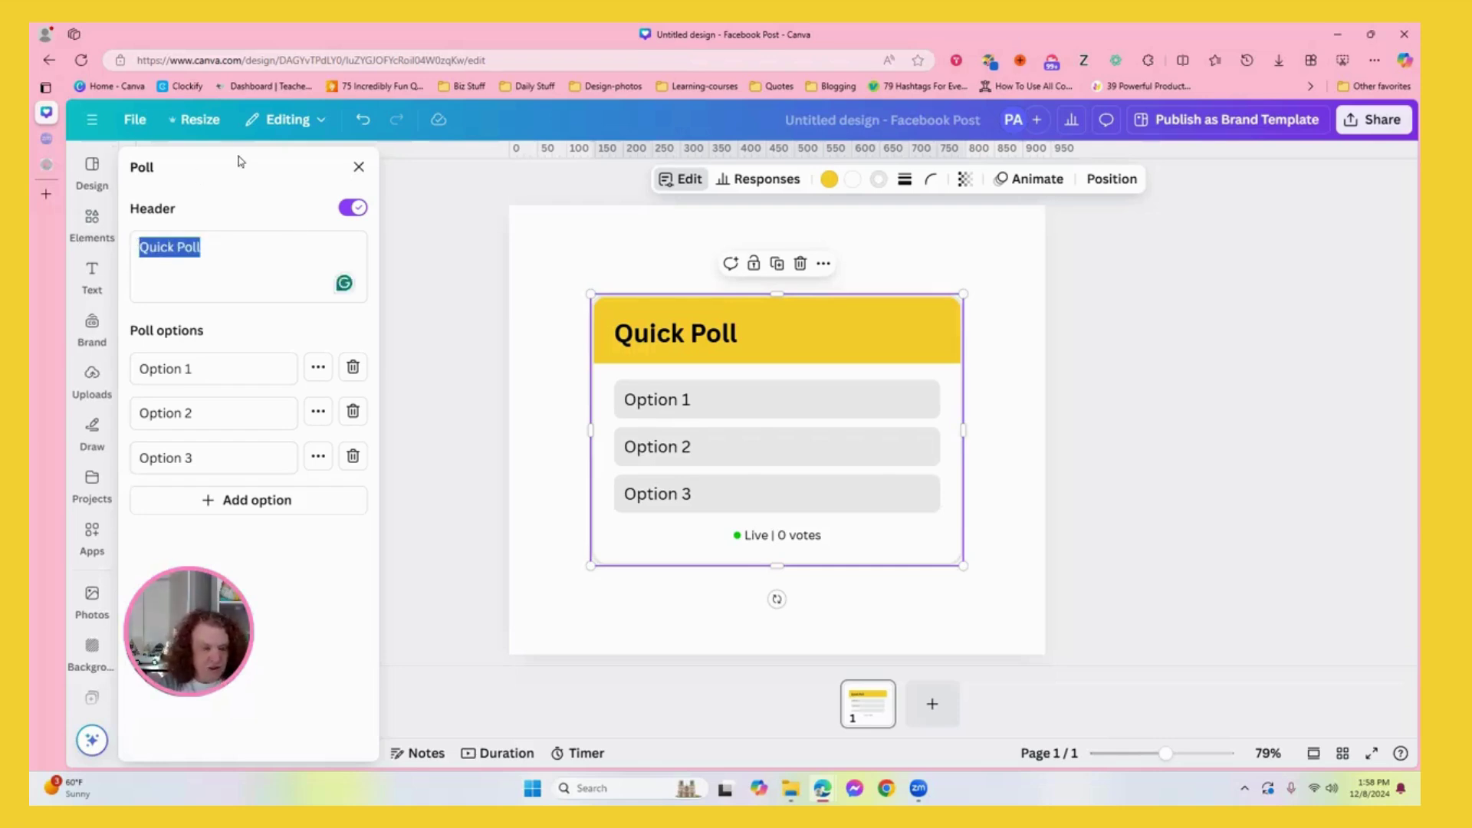
{"action": "type", "text": "How Do You Plan to Use Canva in 2025?"}
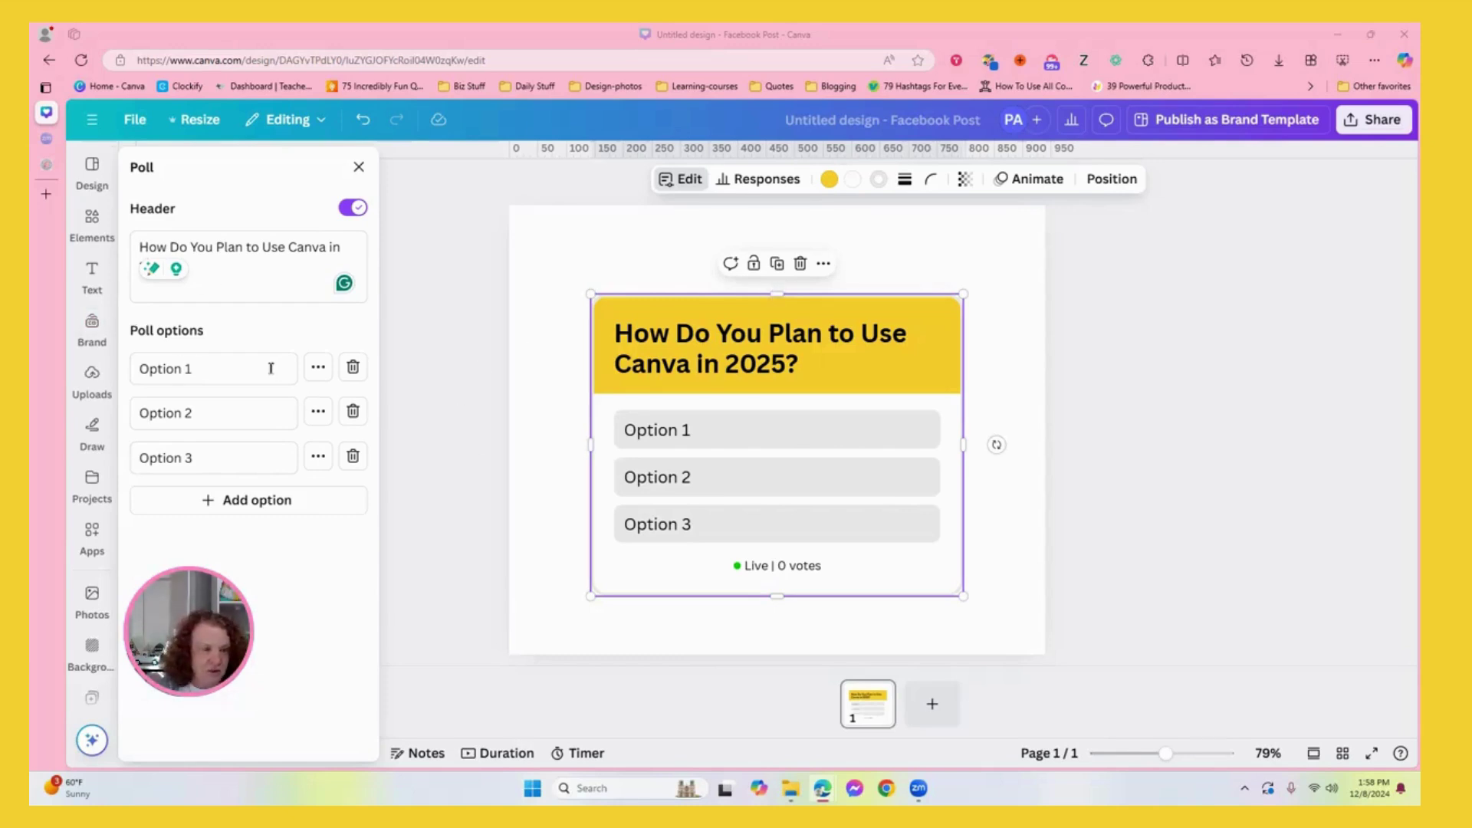
{"action": "left_click_drag", "start_coordinate": [272, 366], "coordinate": [141, 371]}
{"action": "type", "text": "Grow My Business"}
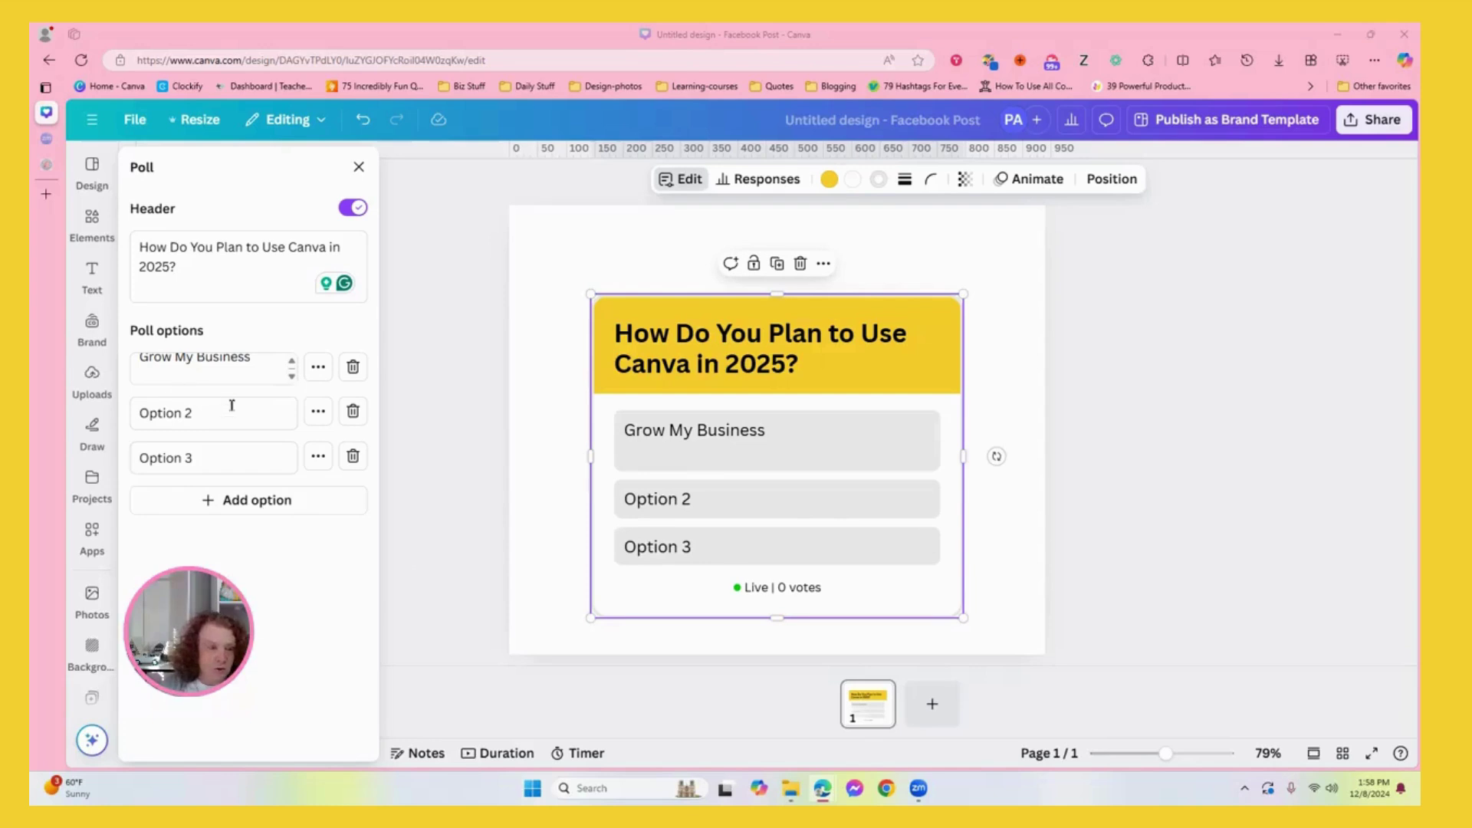
{"action": "left_click_drag", "start_coordinate": [233, 406], "coordinate": [136, 414]}
{"action": "type", "text": "Create Passive Income Streams"}
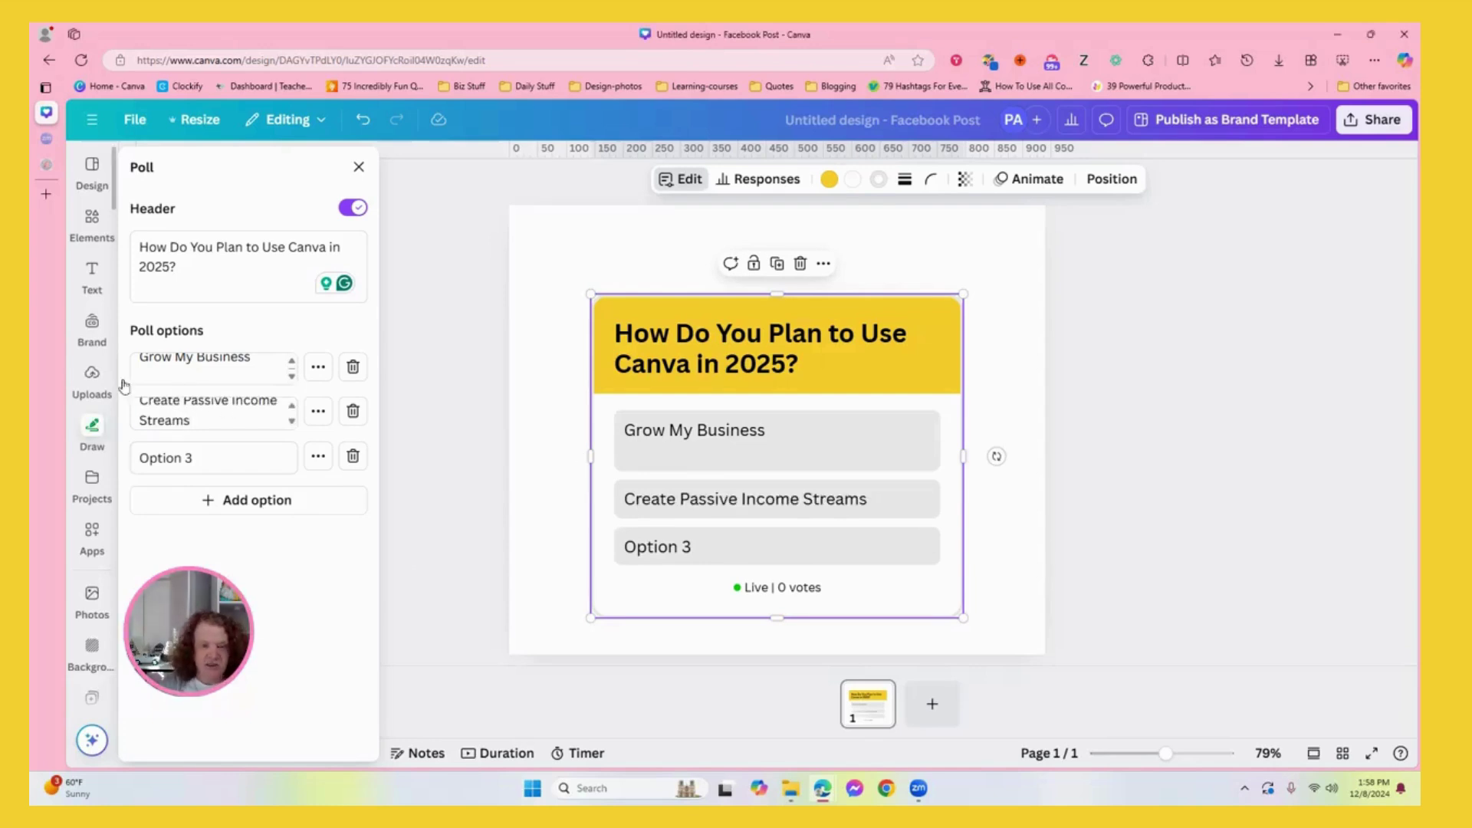
{"action": "left_click", "coordinate": [197, 371]}
{"action": "key", "text": "BackSpace"}
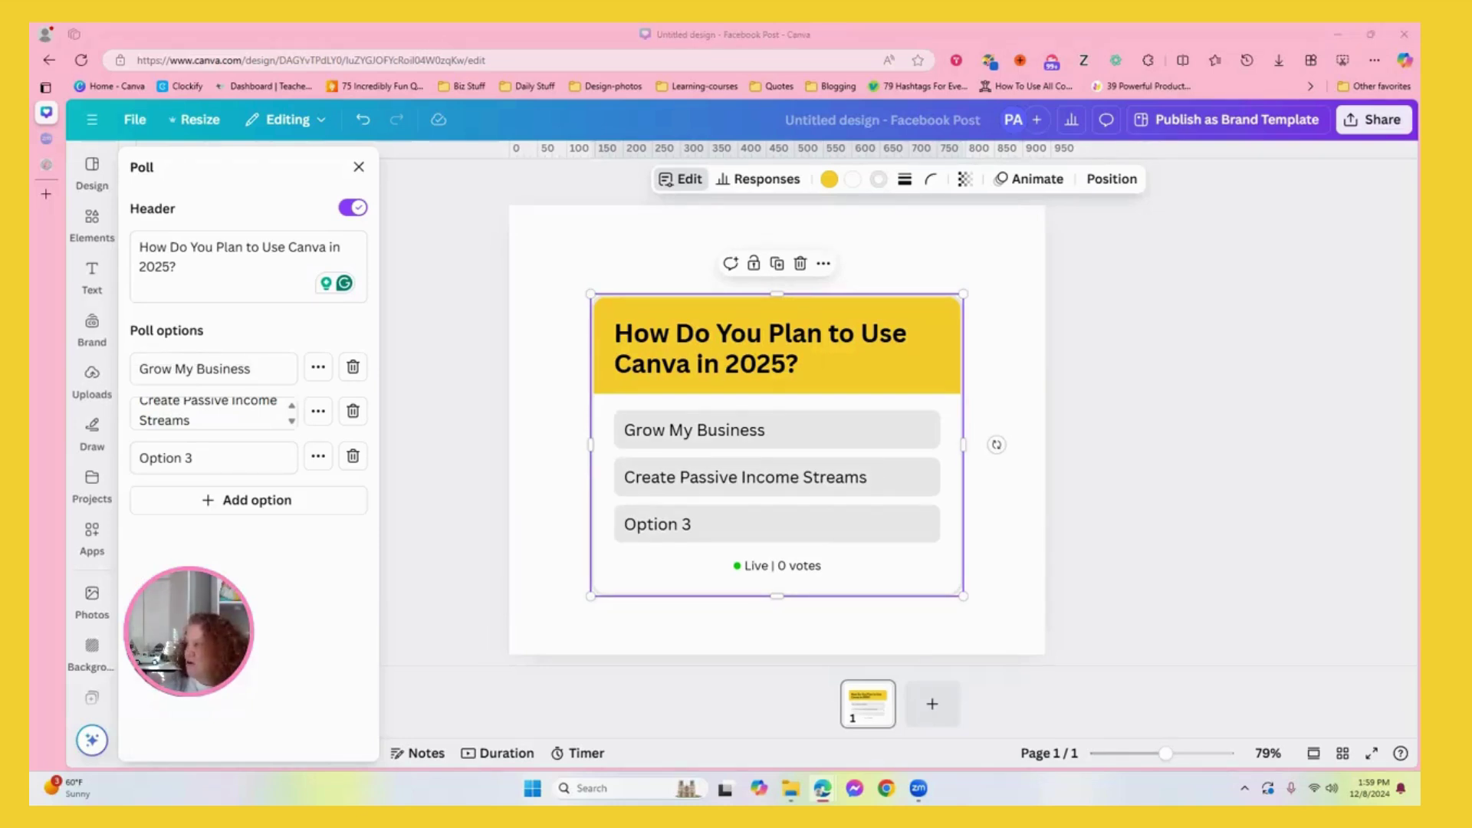
{"action": "left_click", "coordinate": [262, 458]}
{"action": "type", "text": "Boost My Social Media"}
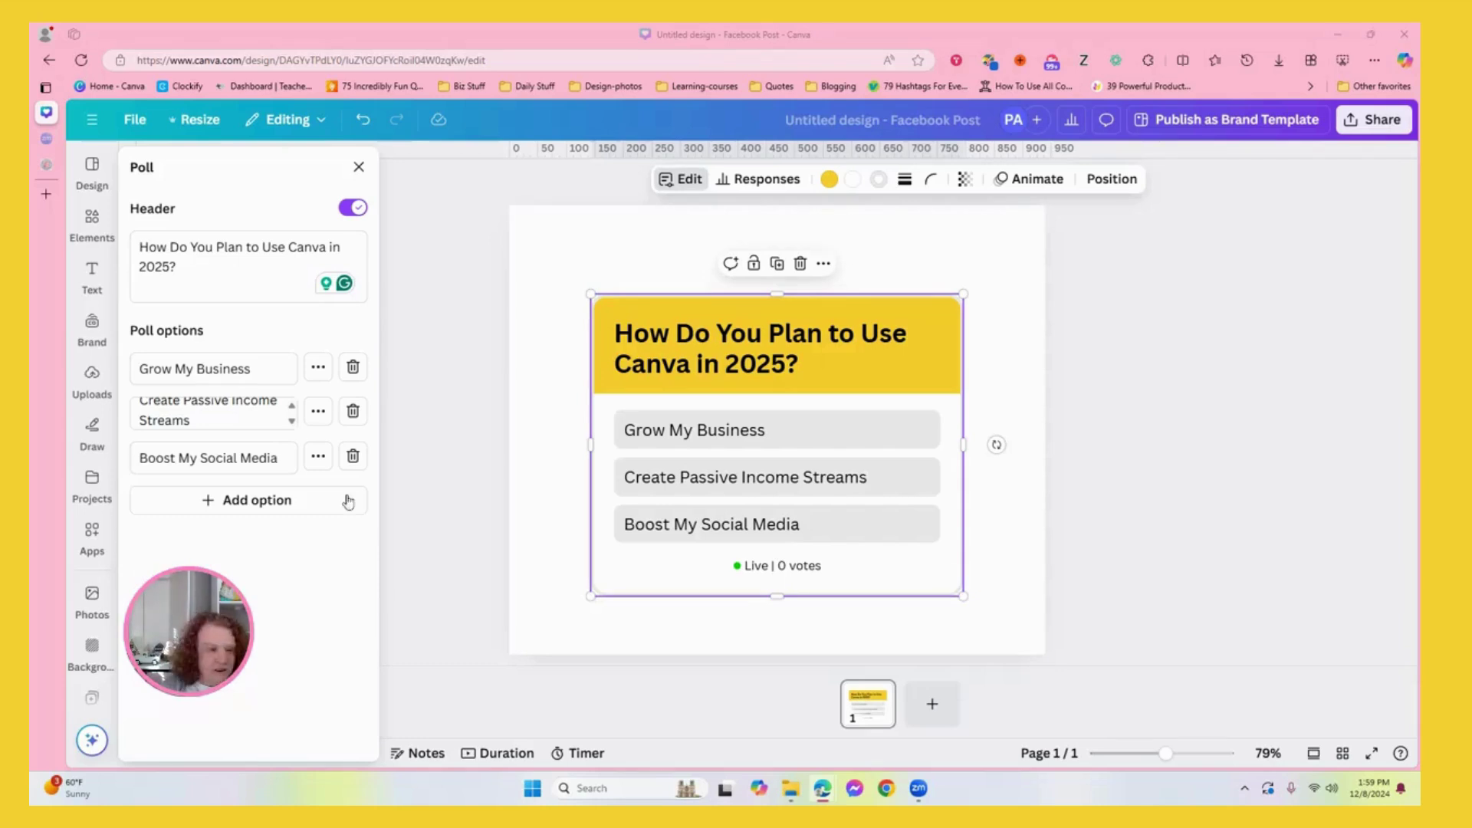
Add options 'For Fun and Creativity' and 'Not Sure Yet (but I'm here to learn!)'.
{"action": "left_click", "coordinate": [230, 502]}
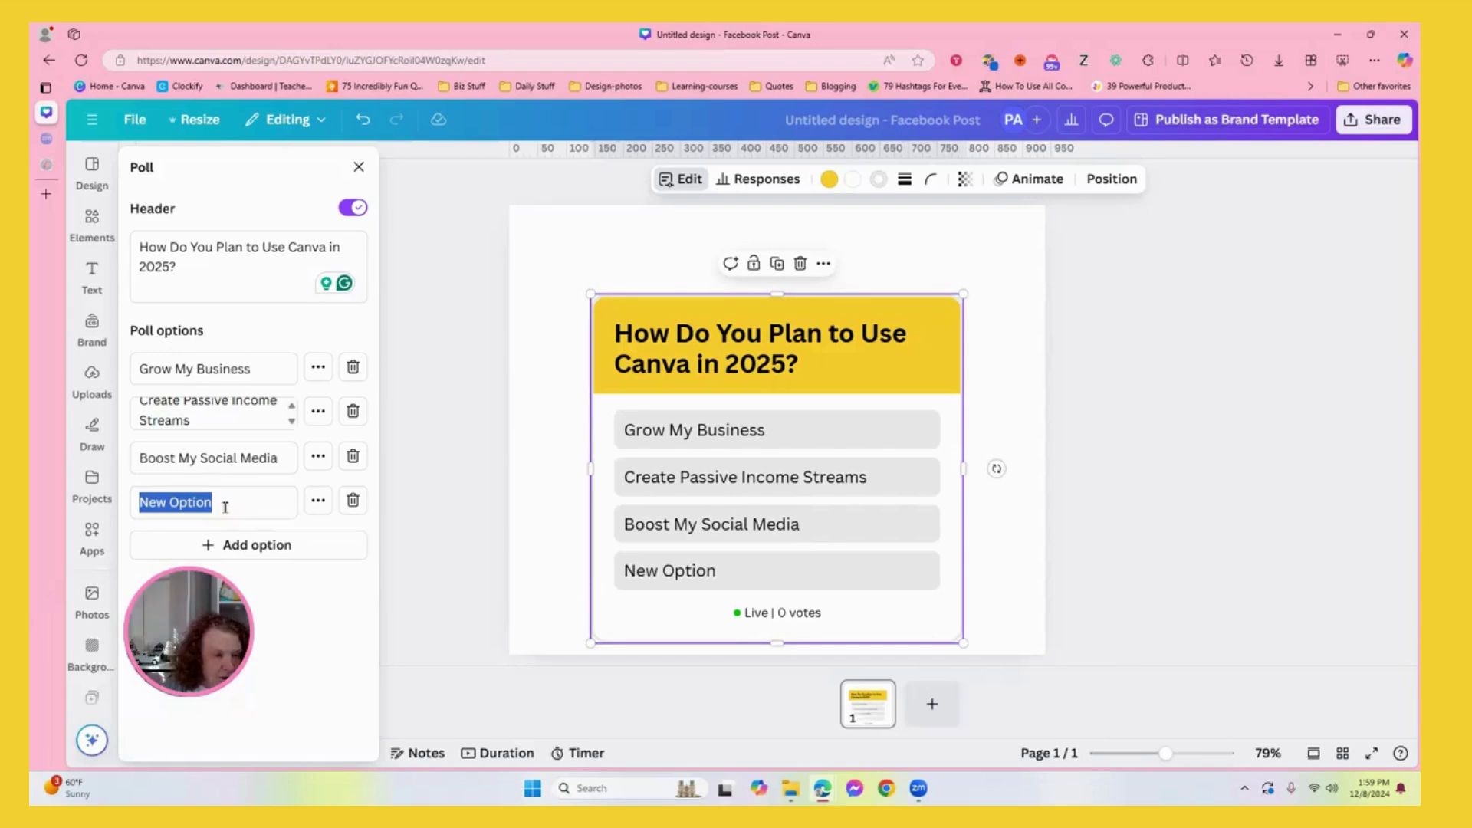
{"action": "type", "text": "For Fun and Creativity"}
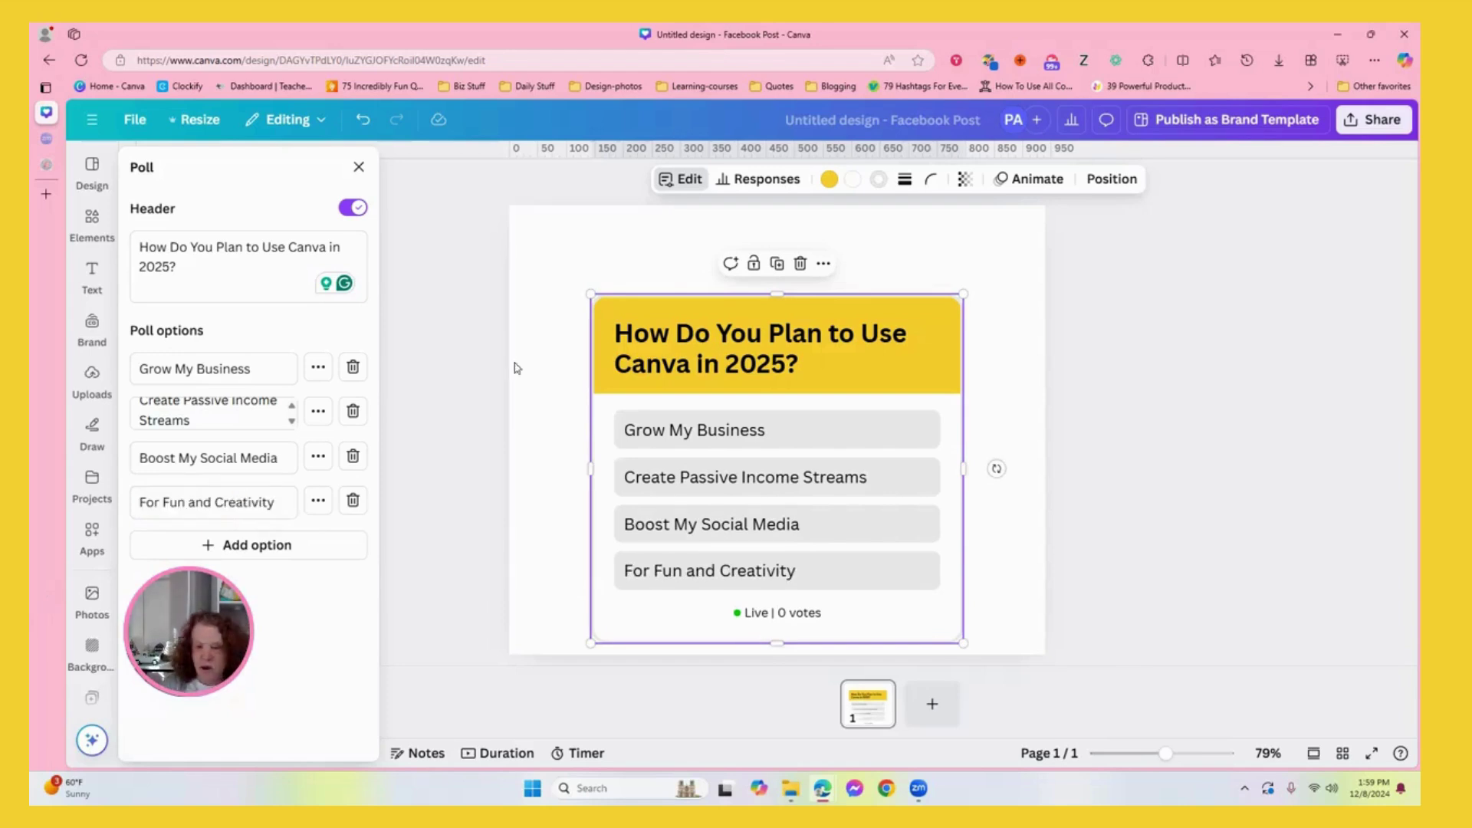
{"action": "left_click", "coordinate": [853, 790]}
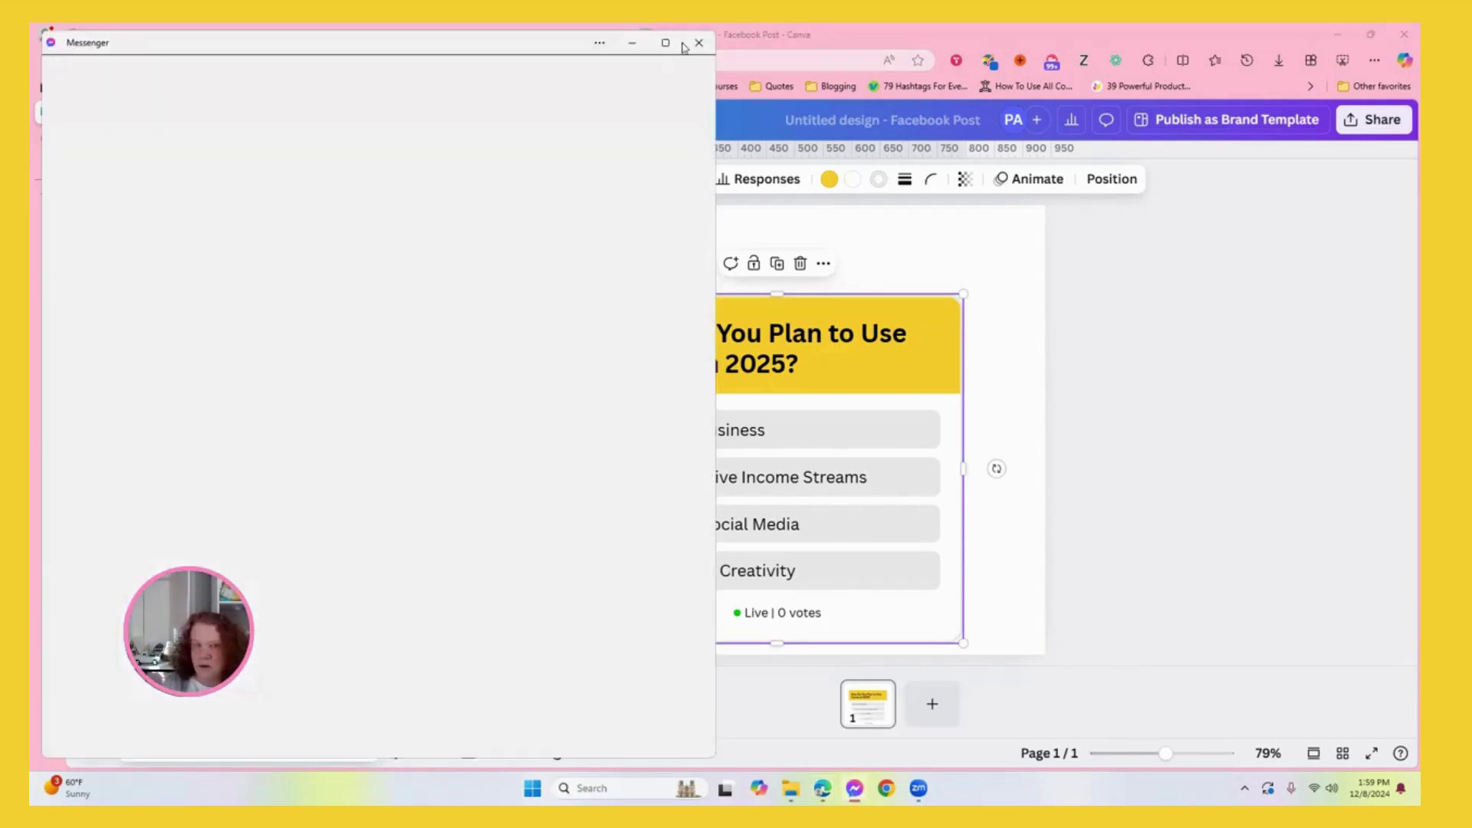
{"action": "left_click", "coordinate": [699, 40]}
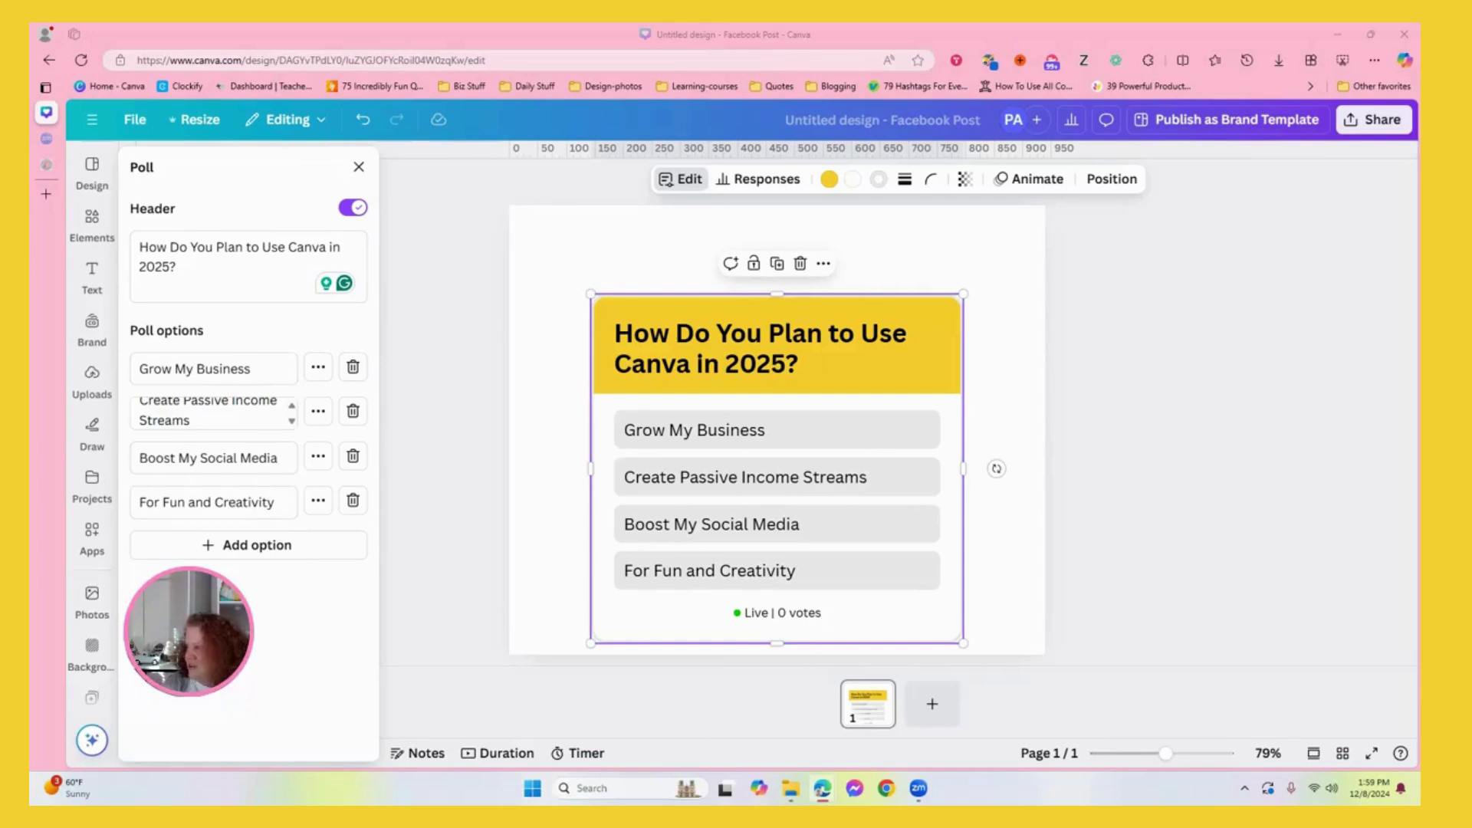
{"action": "left_click", "coordinate": [207, 545]}
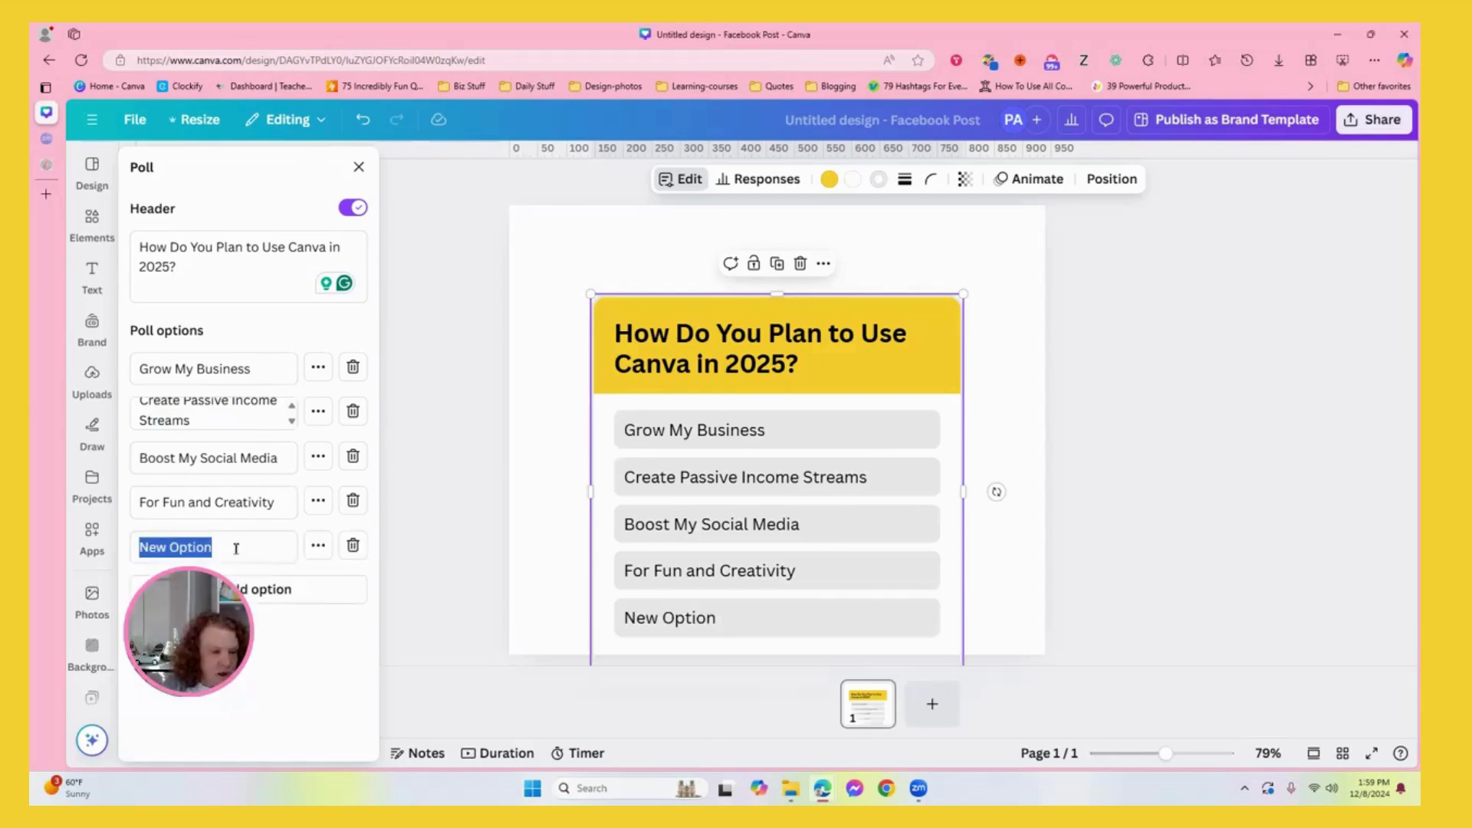
{"action": "type", "text": "Not Sure Yet (but I’m here to learn!)"}
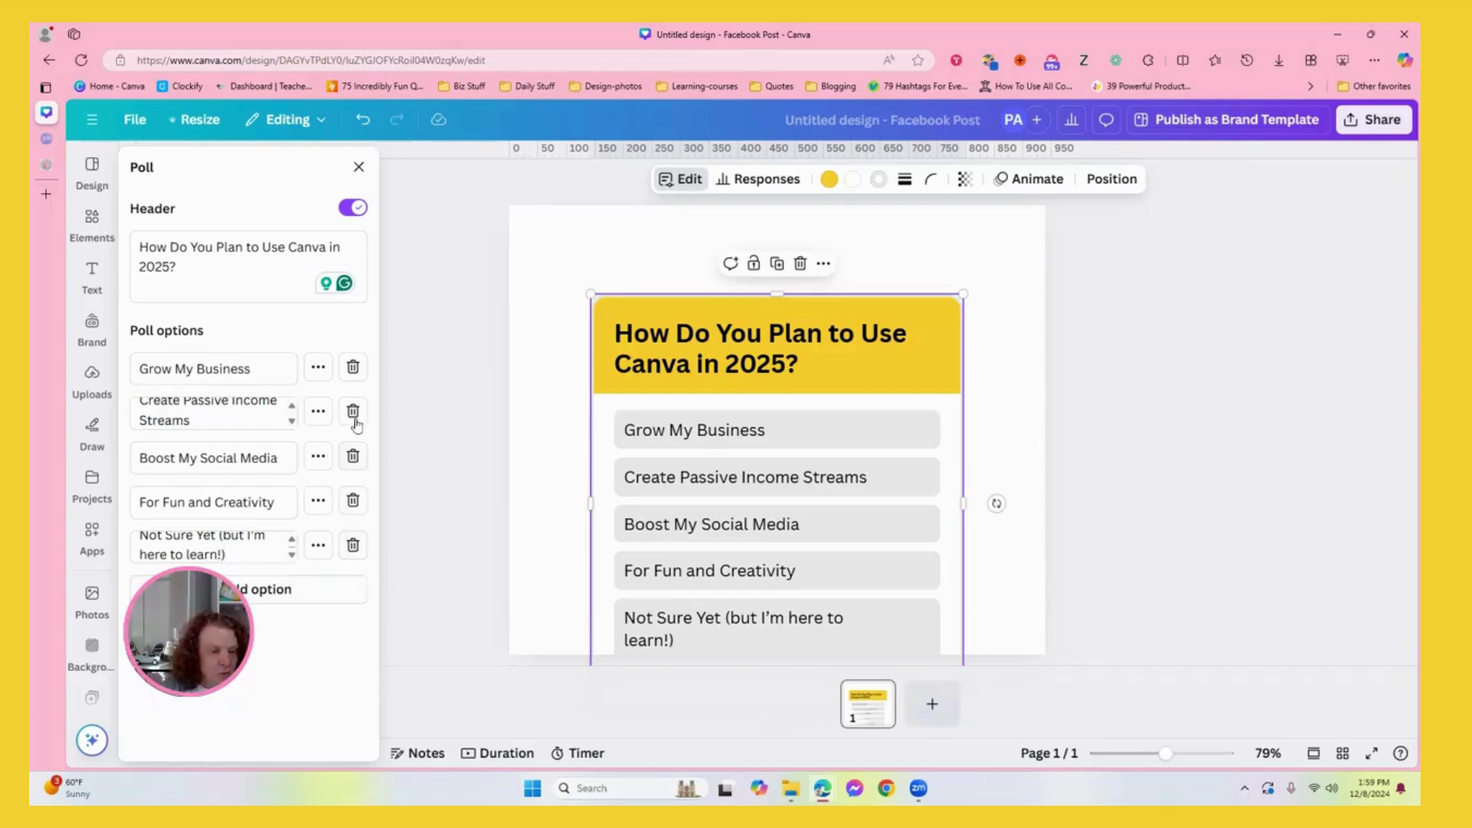
{"action": "left_click", "coordinate": [318, 367]}
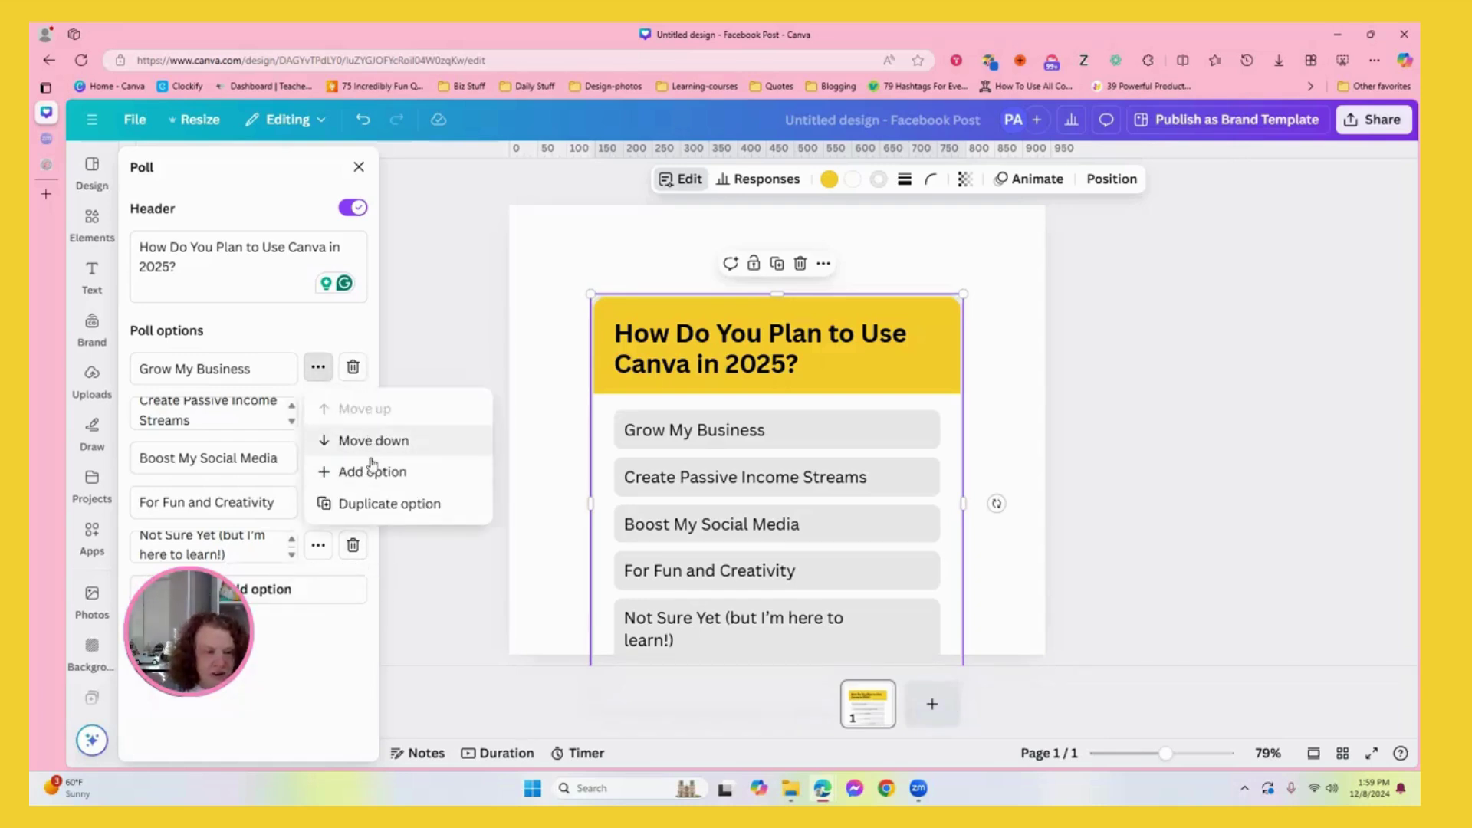
{"action": "left_click", "coordinate": [343, 666]}
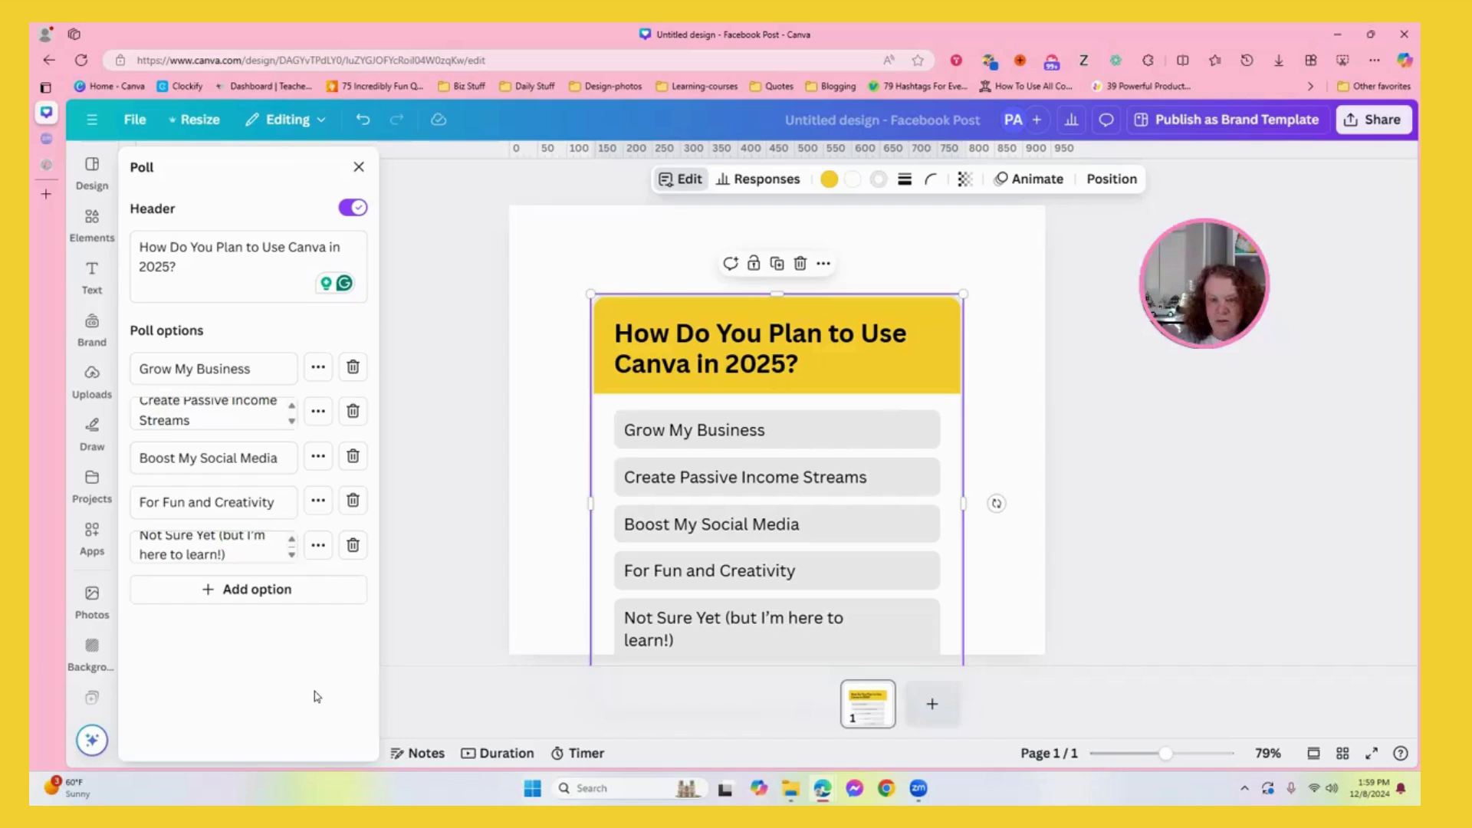
Move the edited poll to the centre of the page.
{"action": "left_click", "coordinate": [1149, 575]}
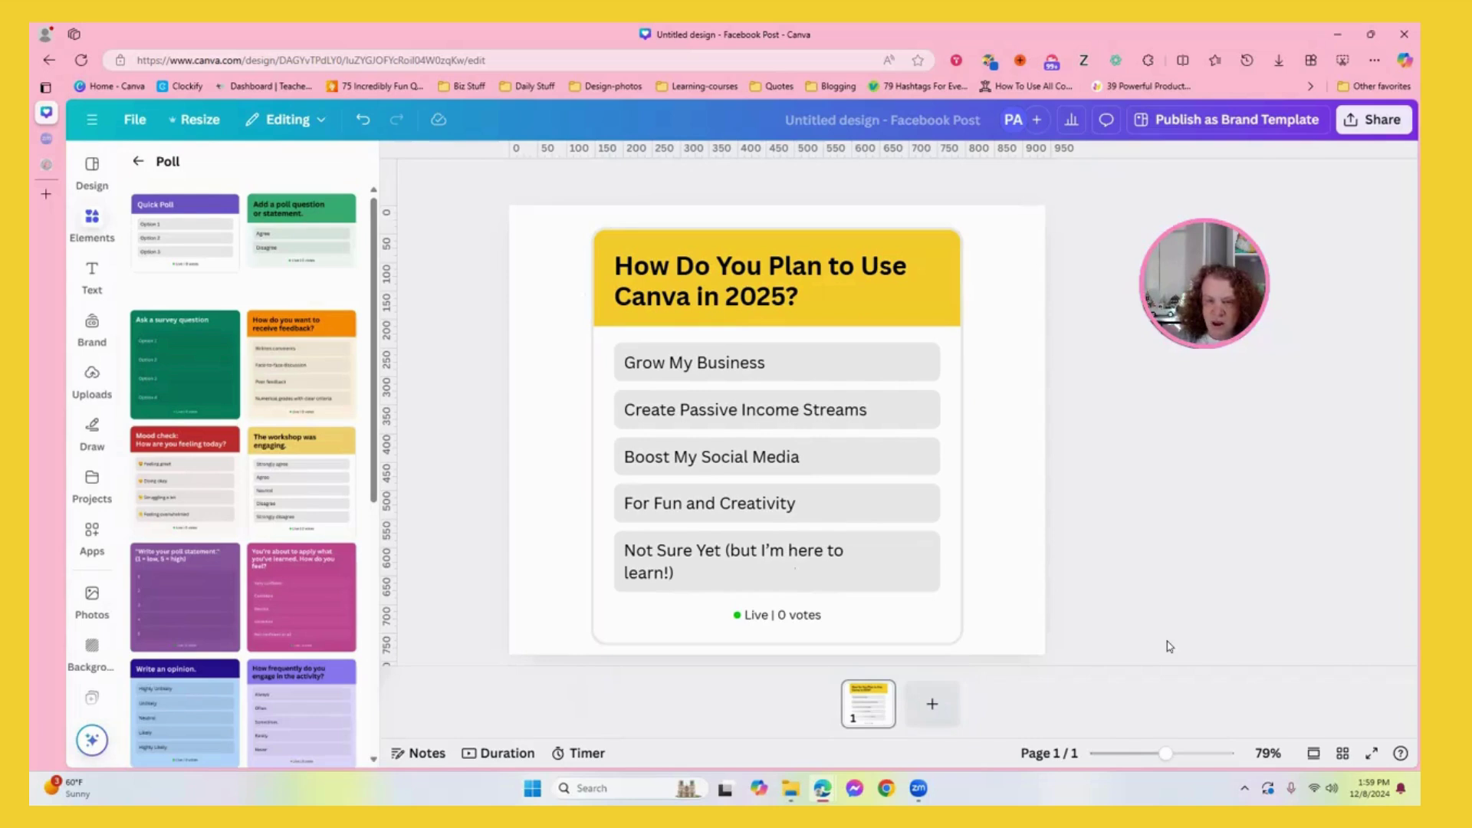
{"action": "left_click", "coordinate": [874, 286]}
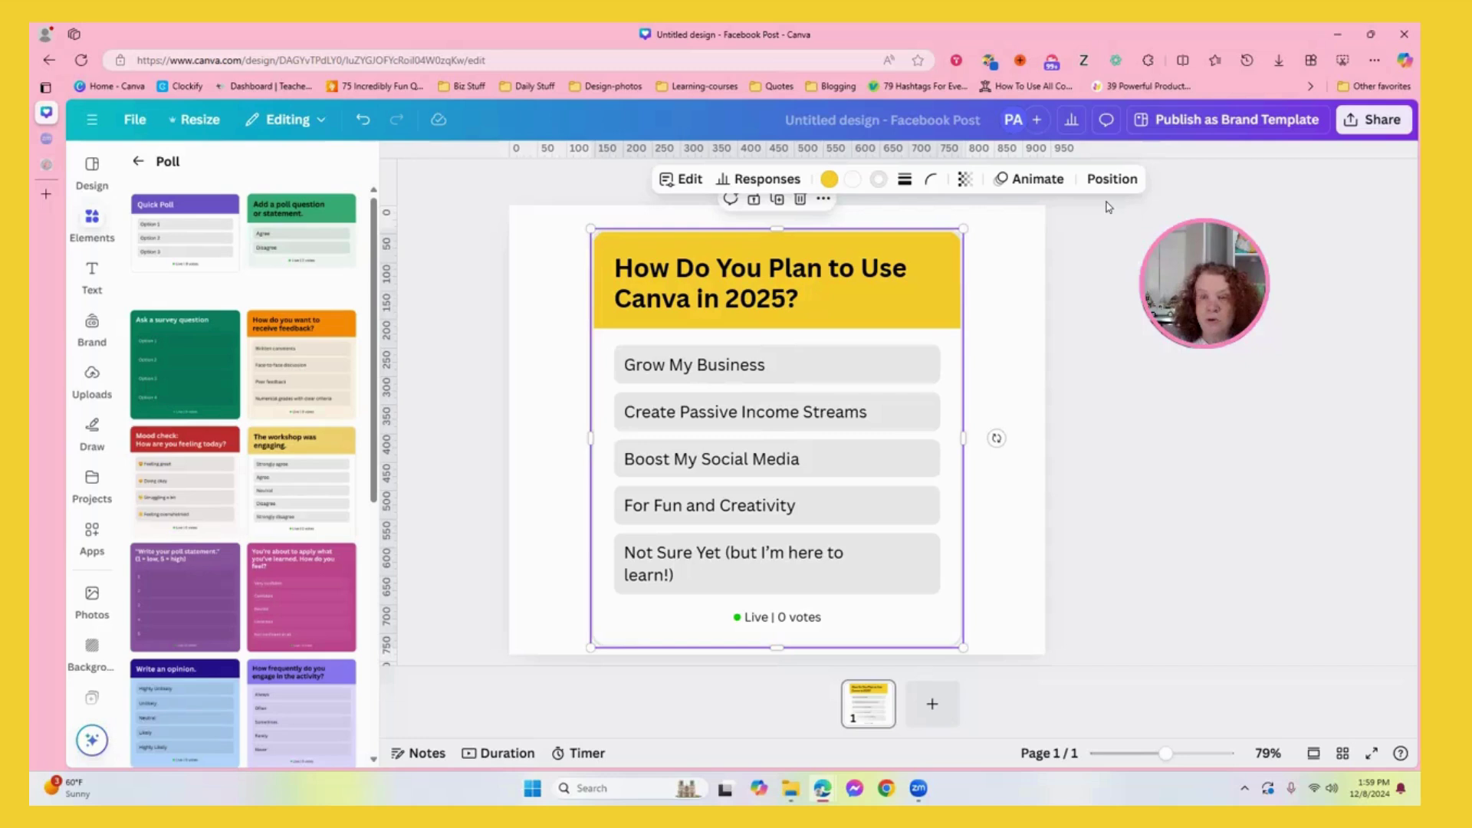
{"action": "left_click_drag", "start_coordinate": [872, 358], "coordinate": [885, 329]}
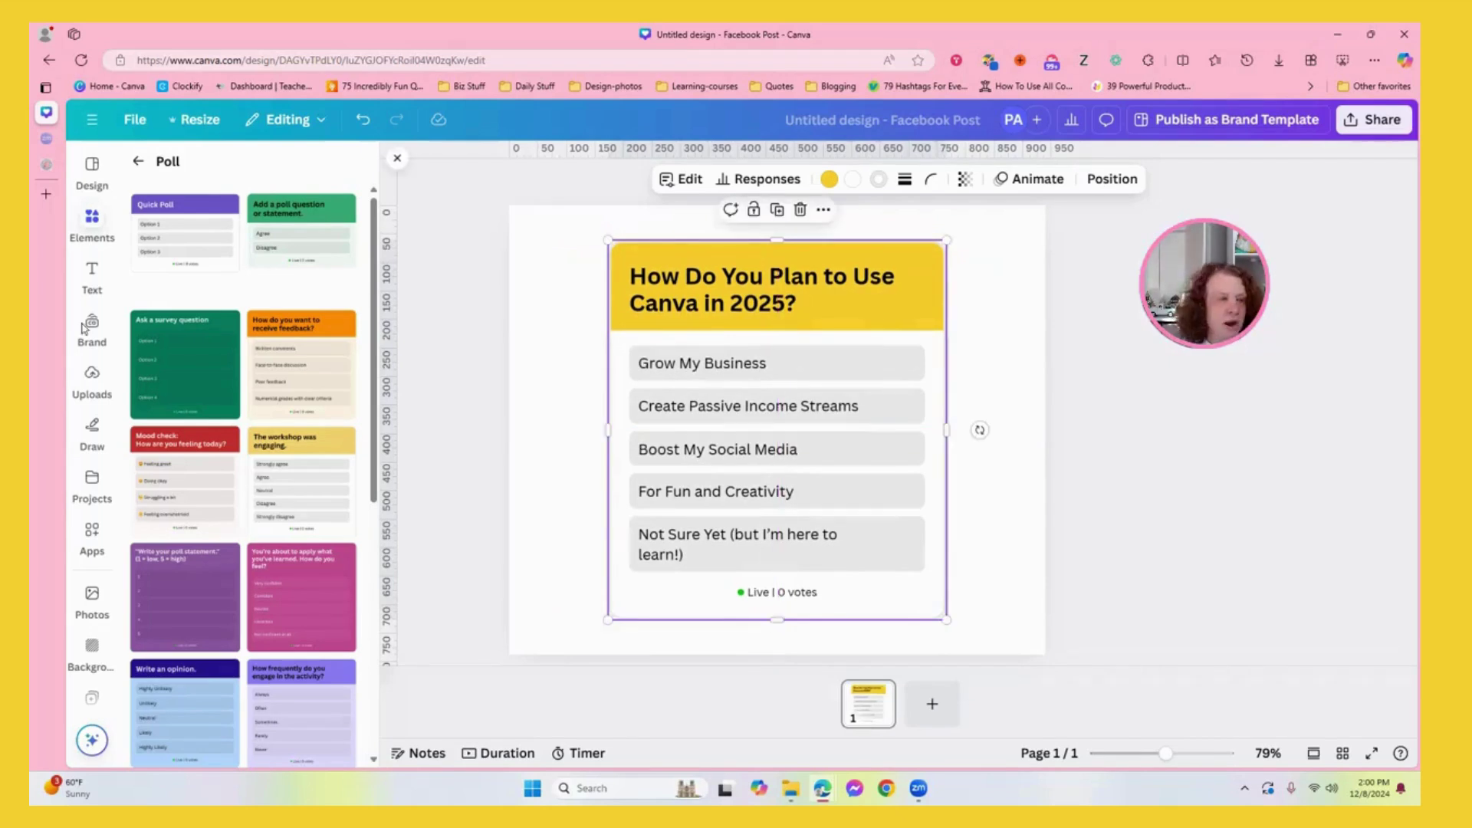
Add the brand kit logo, shrunk and placed at the poll's bottom centre.
{"action": "left_click", "coordinate": [85, 328]}
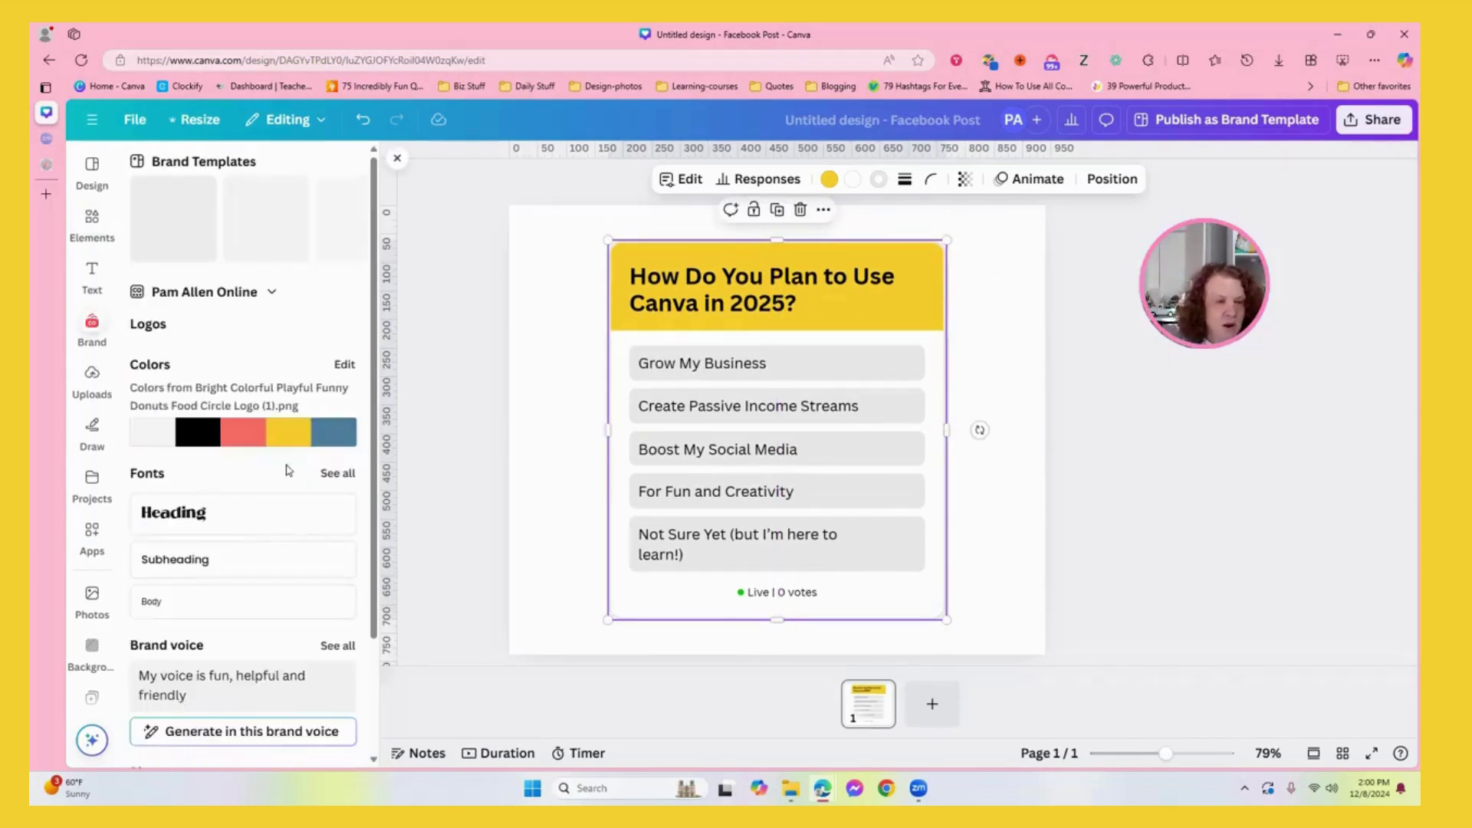
{"action": "left_click", "coordinate": [259, 394]}
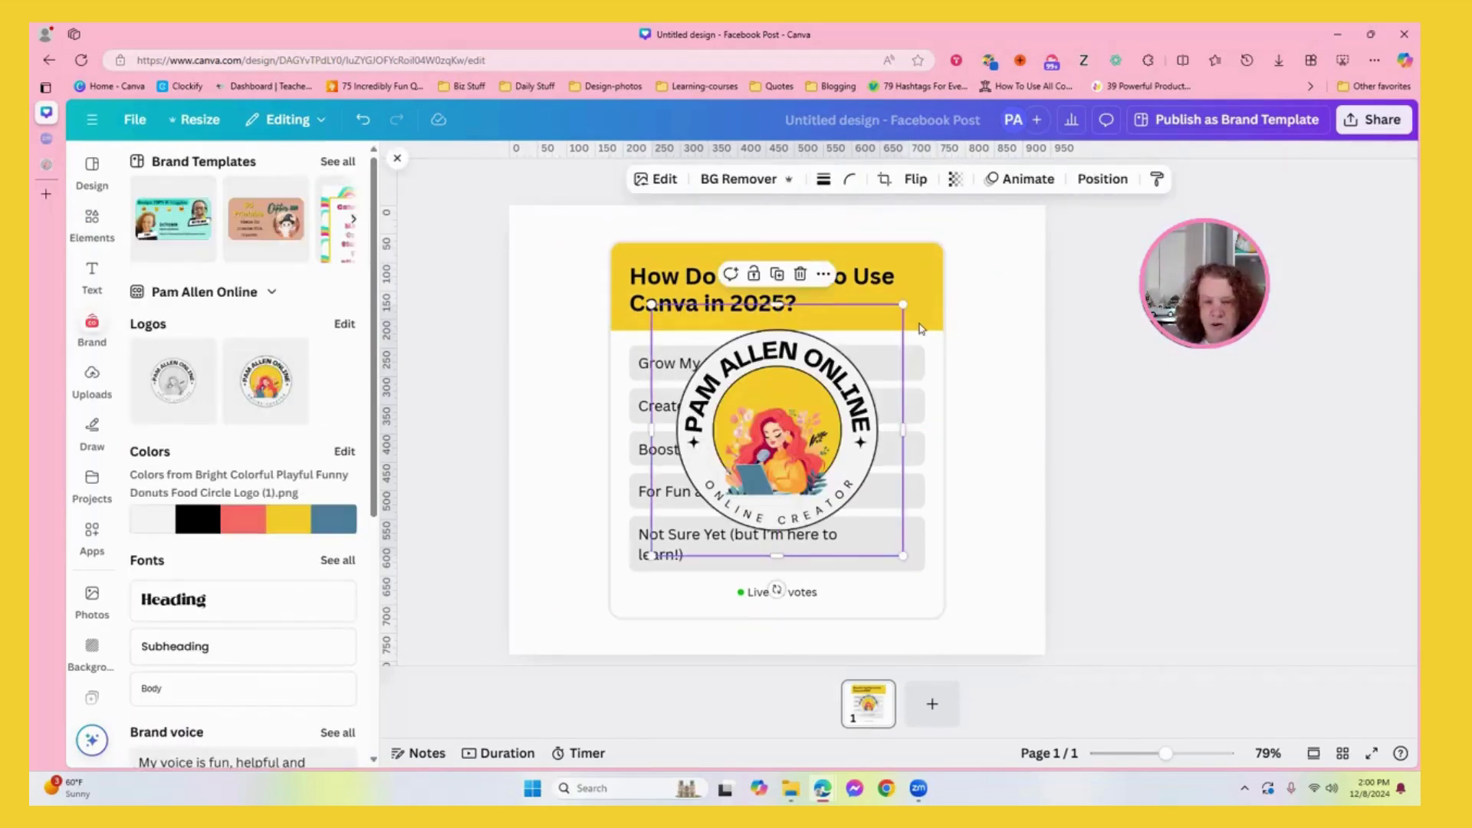
{"action": "left_click_drag", "start_coordinate": [901, 304], "coordinate": [783, 627]}
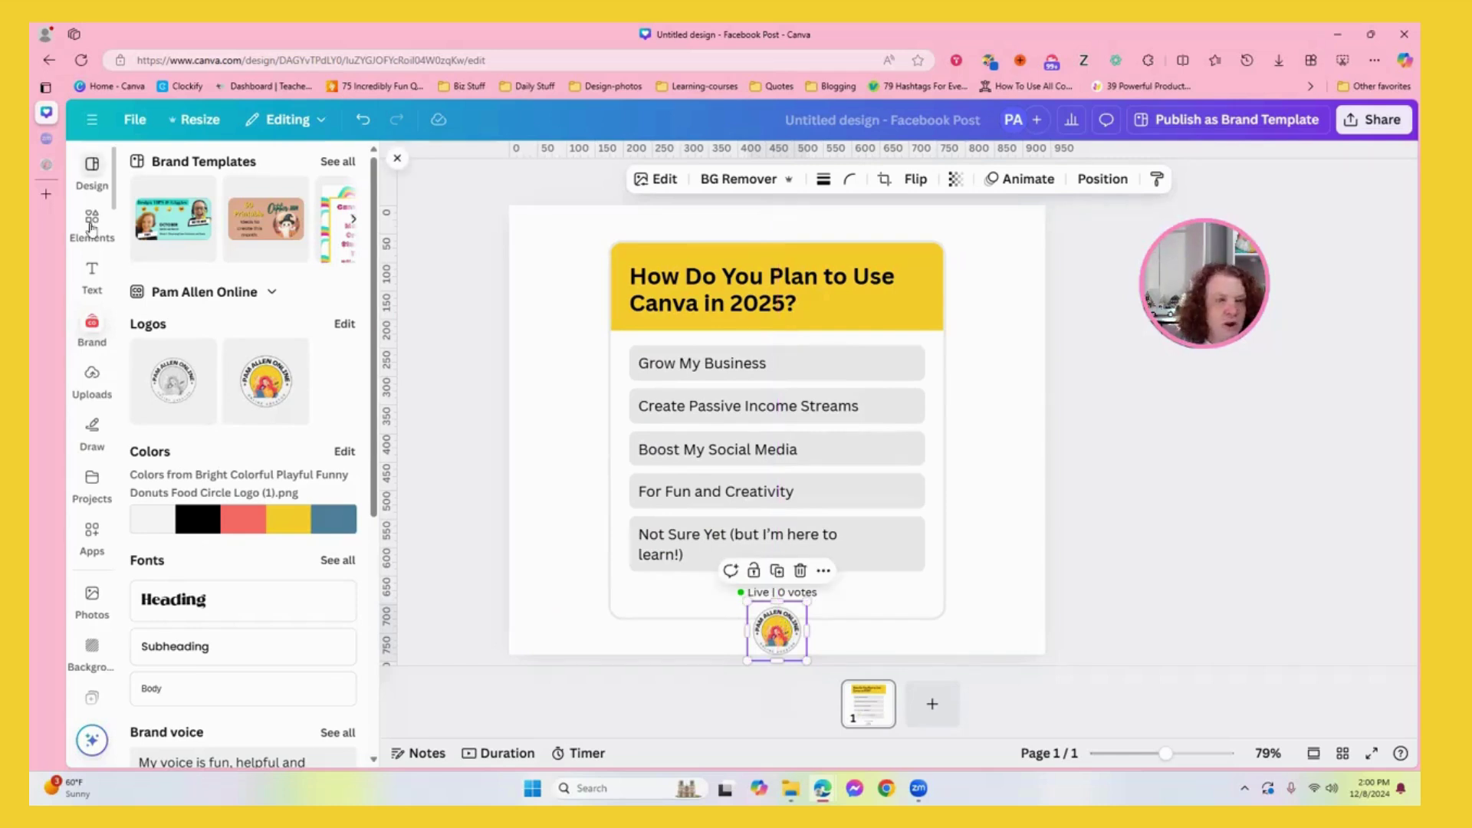
{"action": "left_click", "coordinate": [92, 222]}
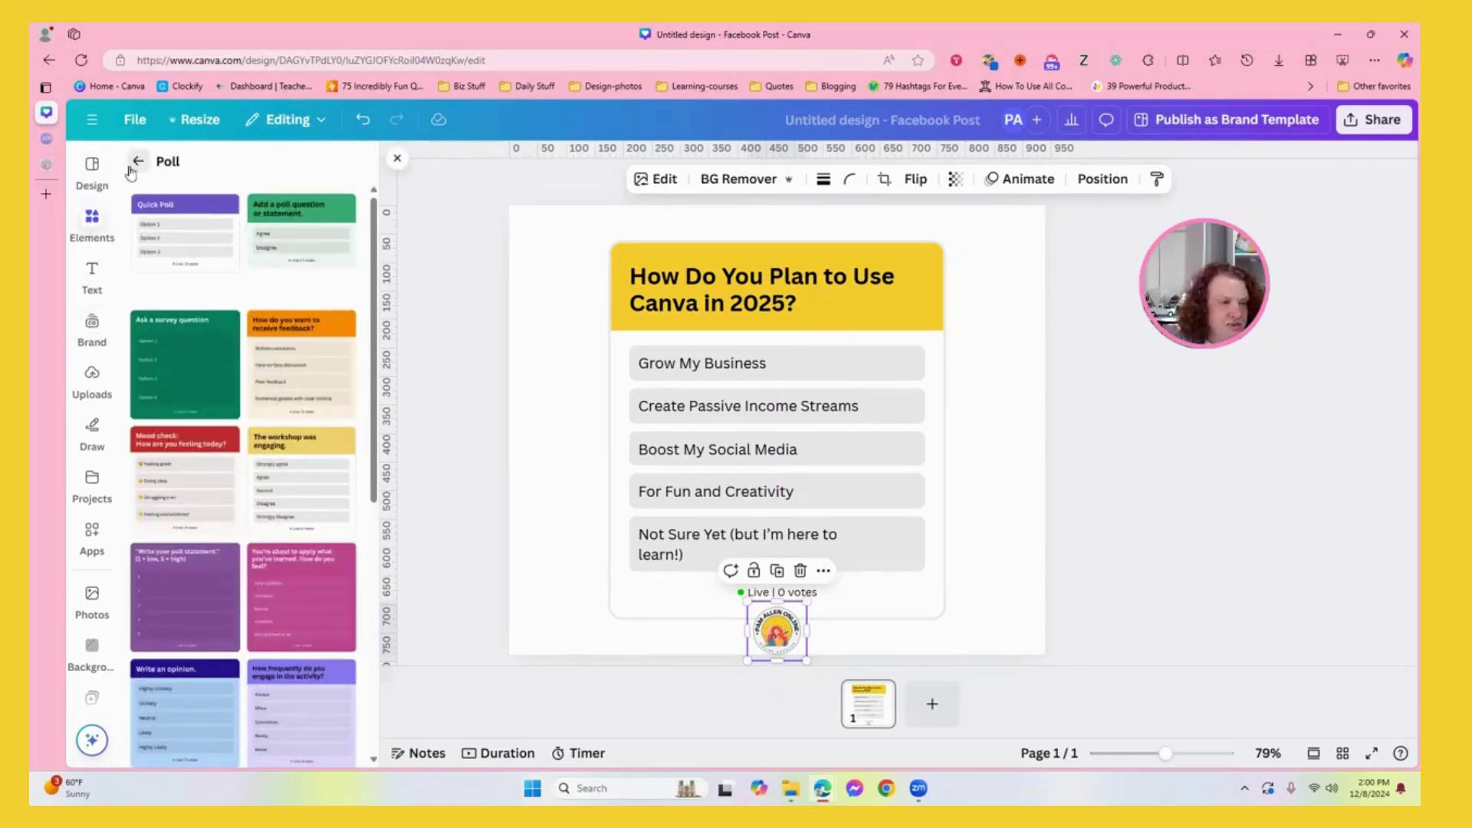
{"action": "left_click", "coordinate": [137, 163]}
Search Elements for 'fun background' and set the sunburst graphic as the page background.
{"action": "left_click", "coordinate": [137, 163]}
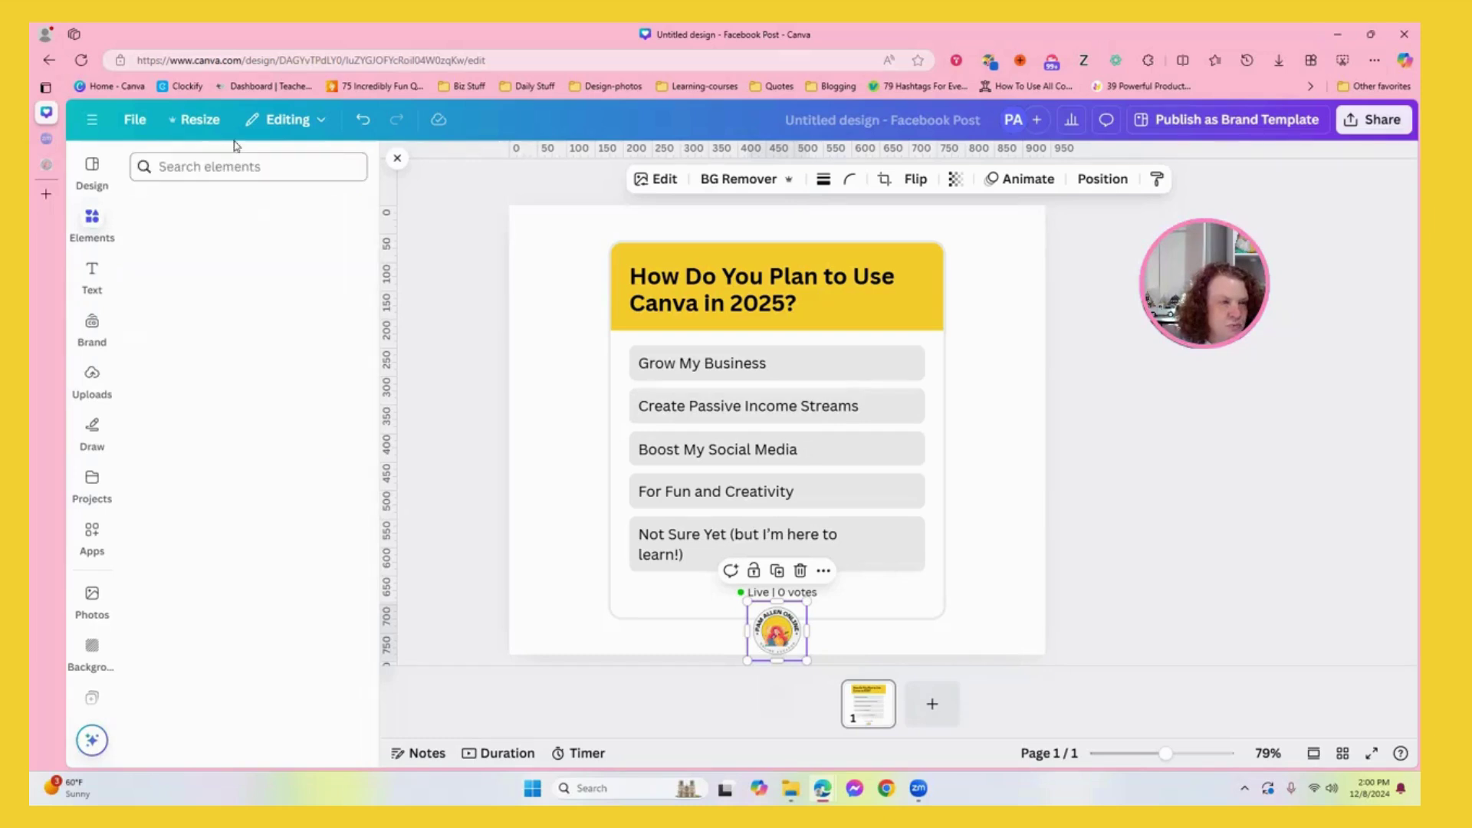
{"action": "left_click", "coordinate": [275, 161]}
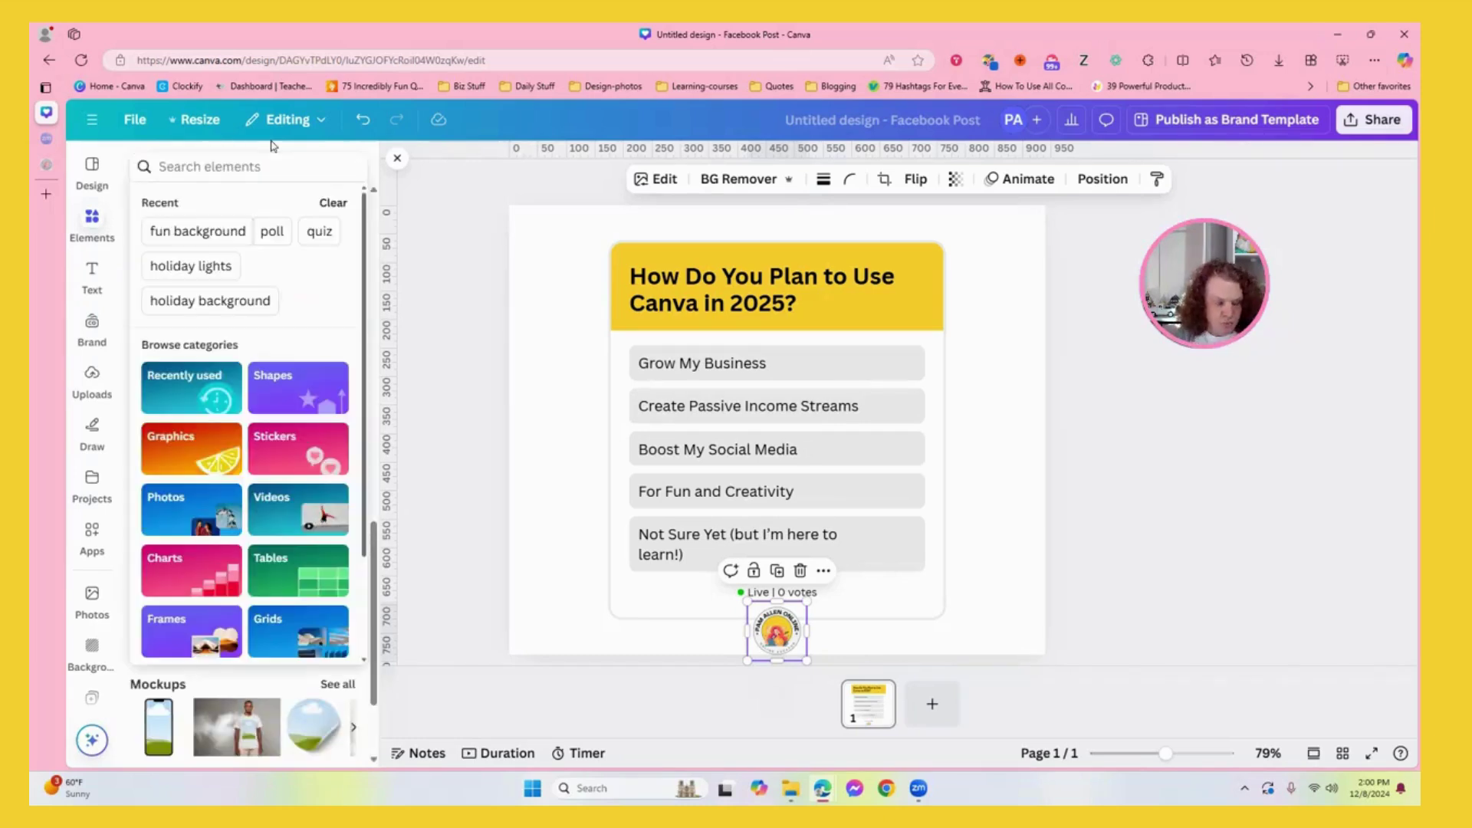
{"action": "type", "text": "fun backg"}
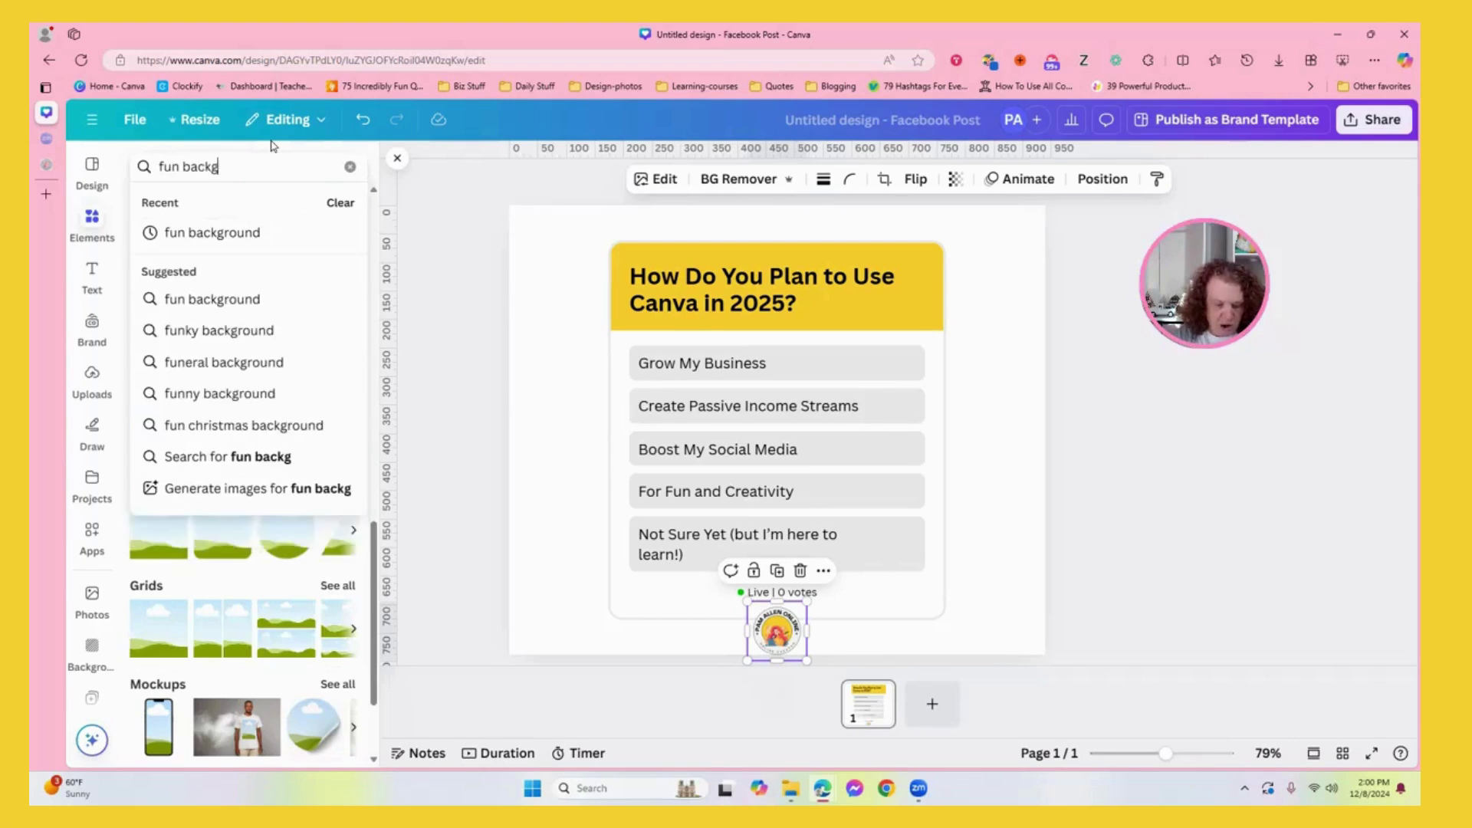
{"action": "type", "text": "round"}
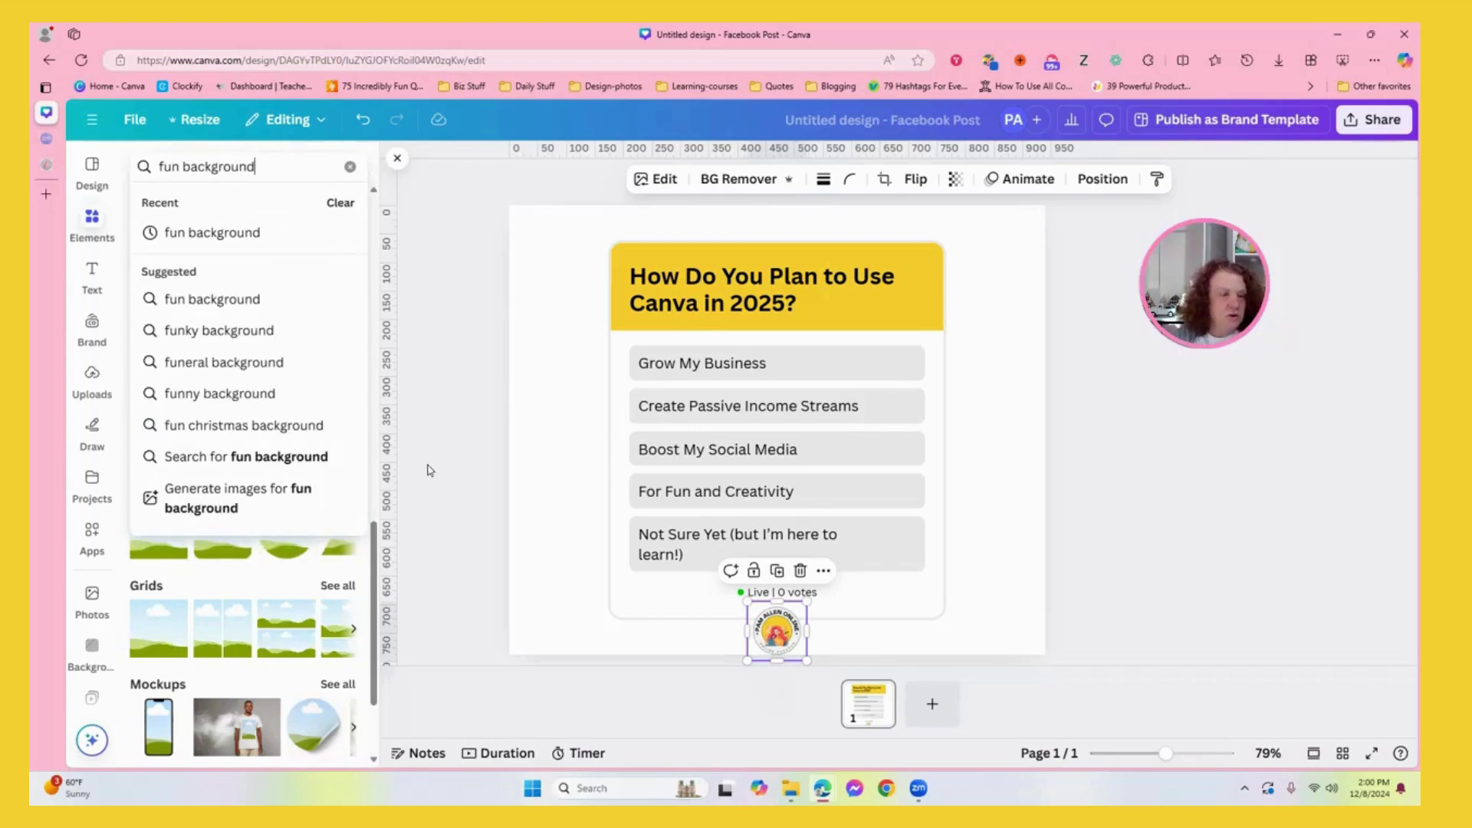
{"action": "key", "text": "Return"}
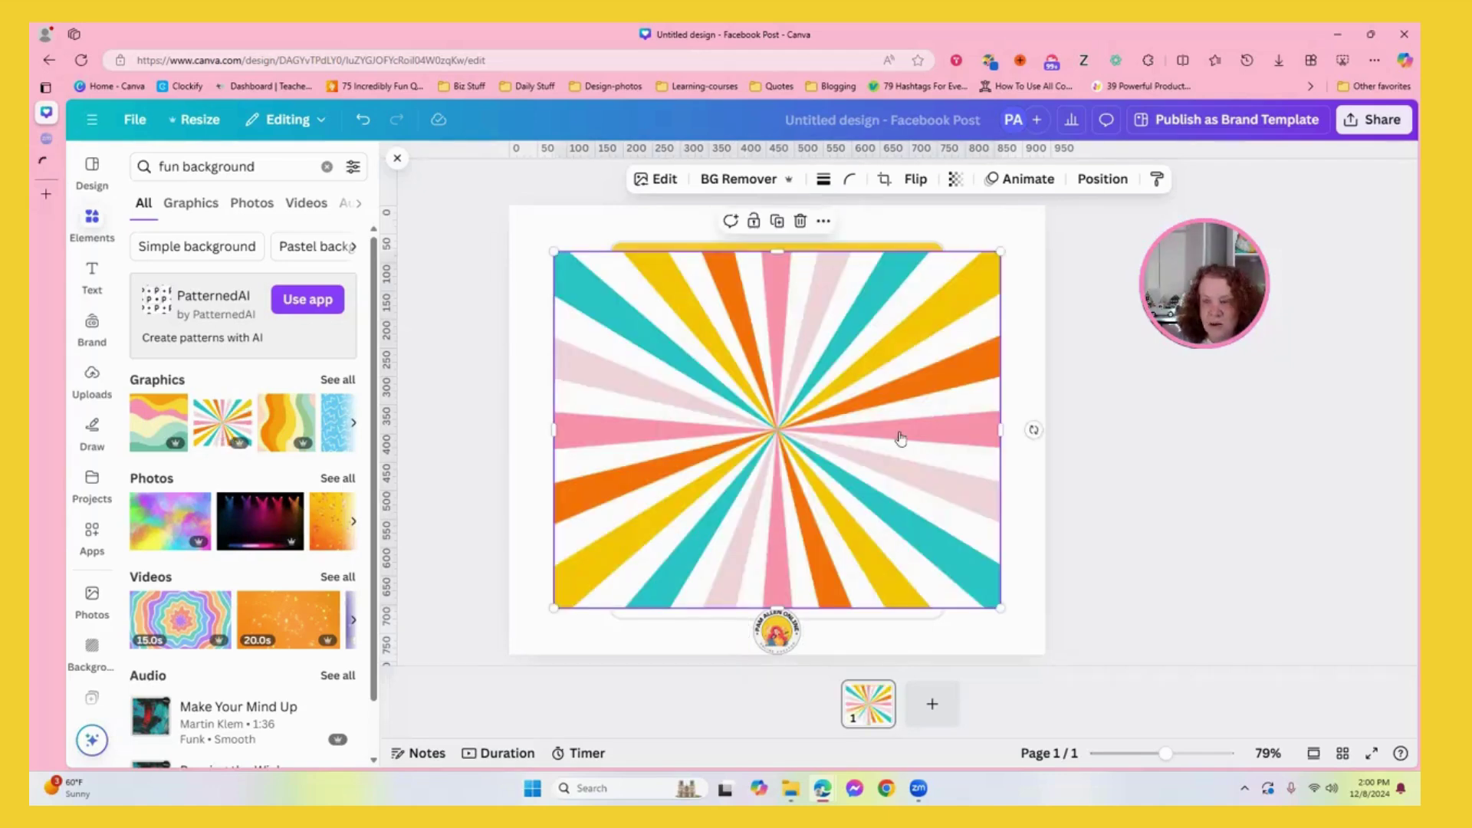
{"action": "right_click", "coordinate": [898, 435]}
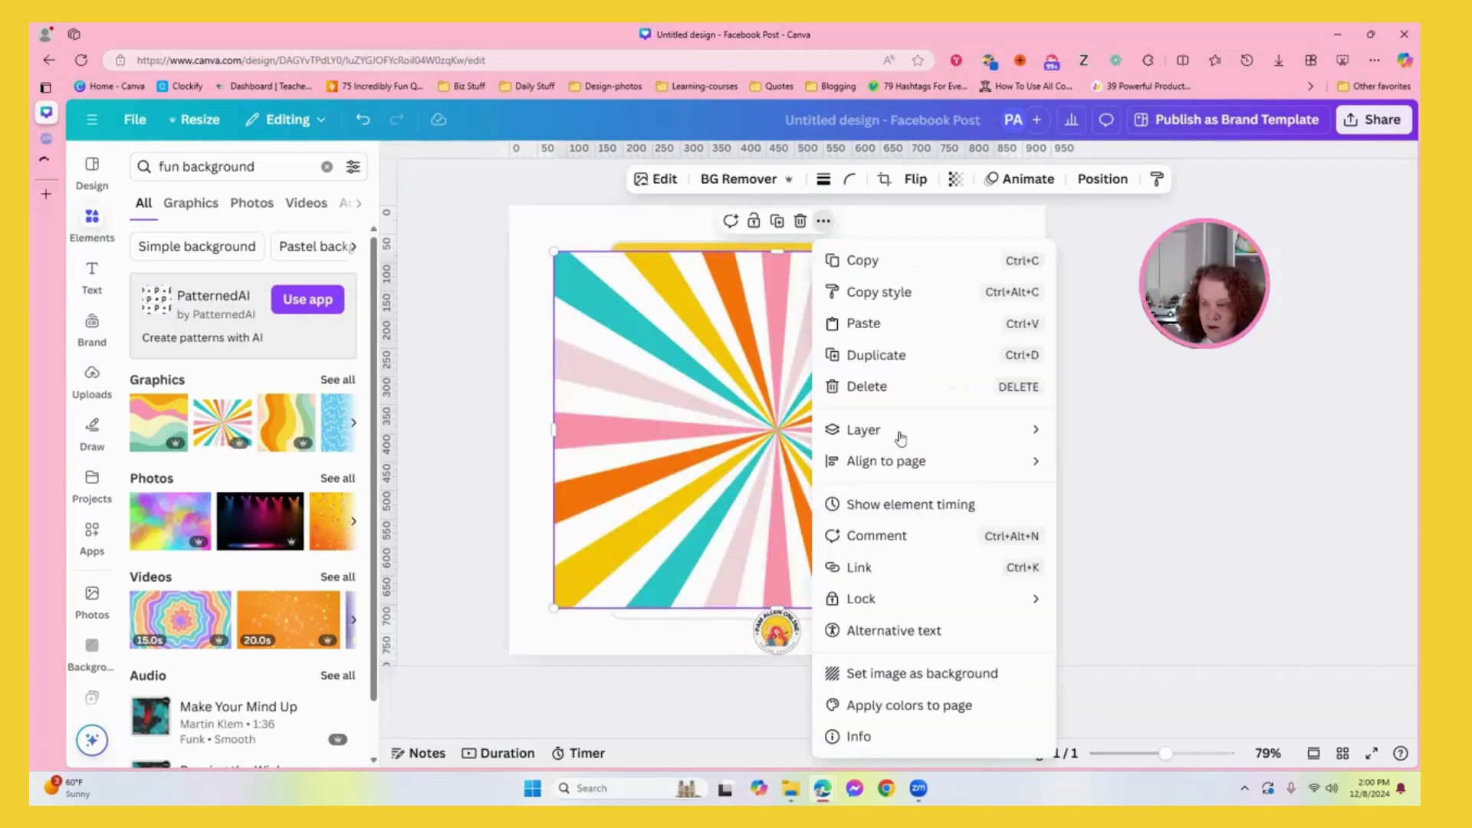
{"action": "left_click", "coordinate": [920, 674]}
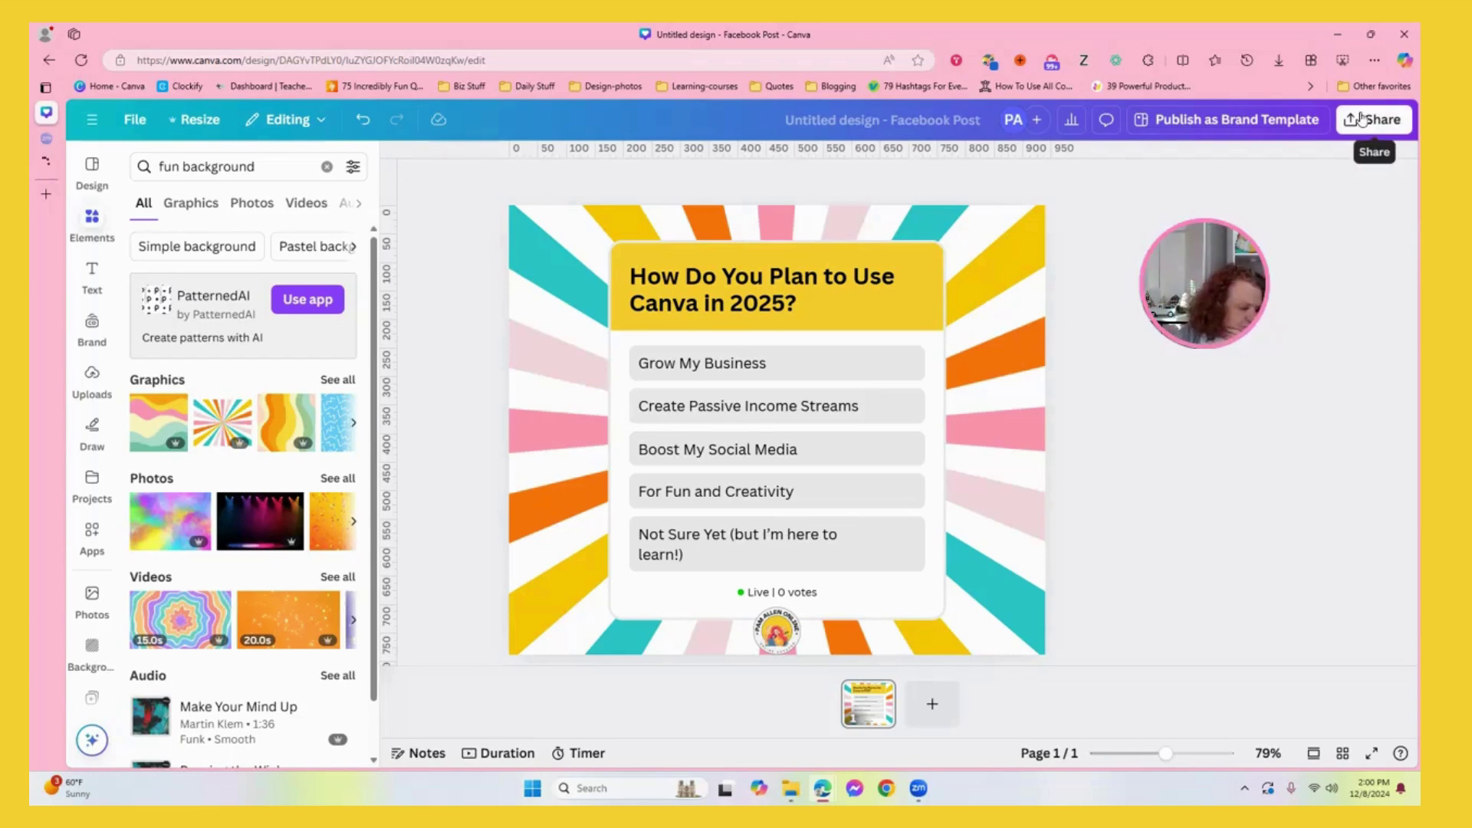
Create a view-only public link from the Share menu and copy it to the clipboard.
{"action": "left_click", "coordinate": [1361, 119]}
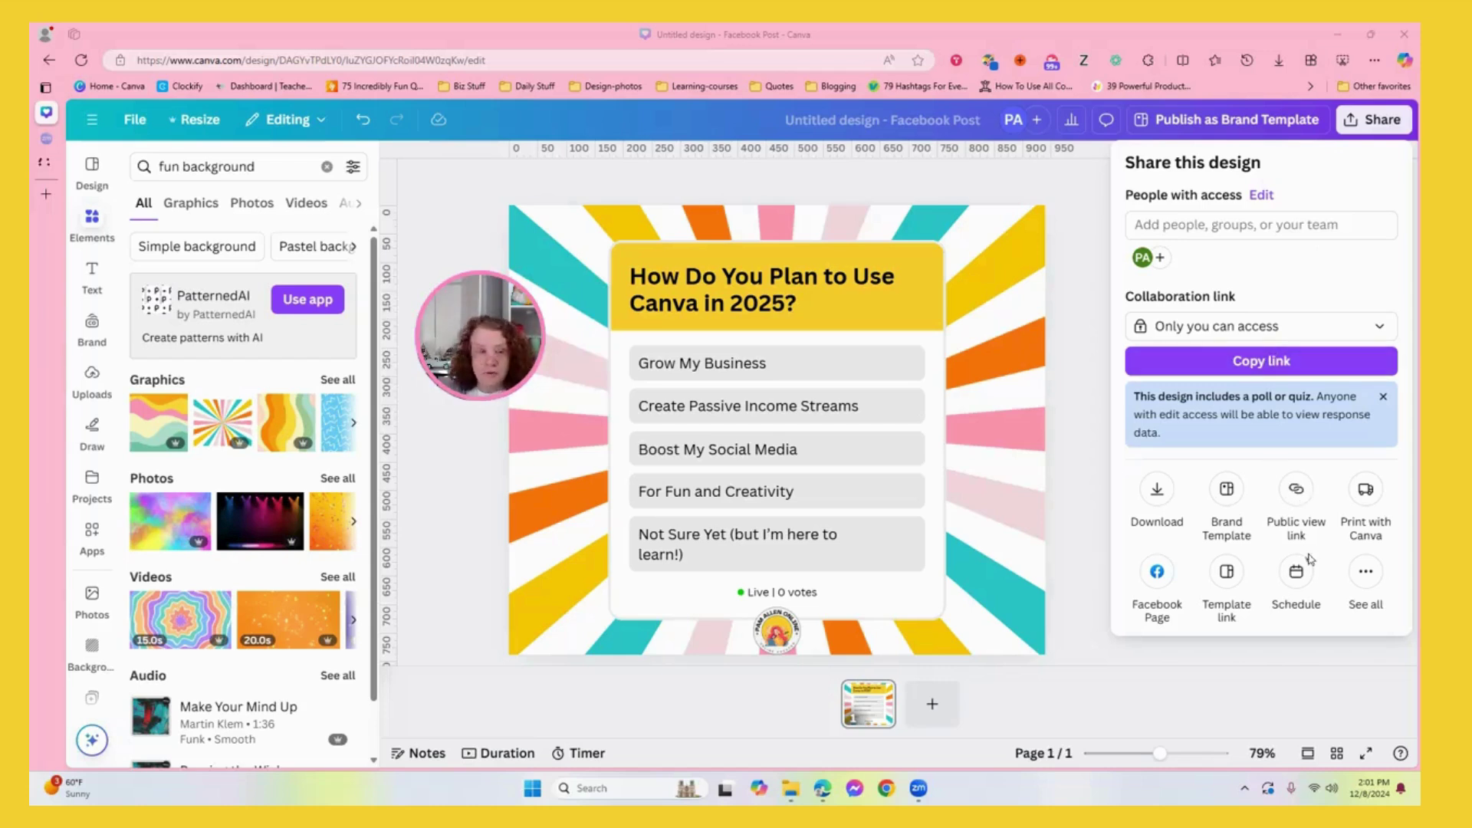
{"action": "left_click", "coordinate": [1290, 509]}
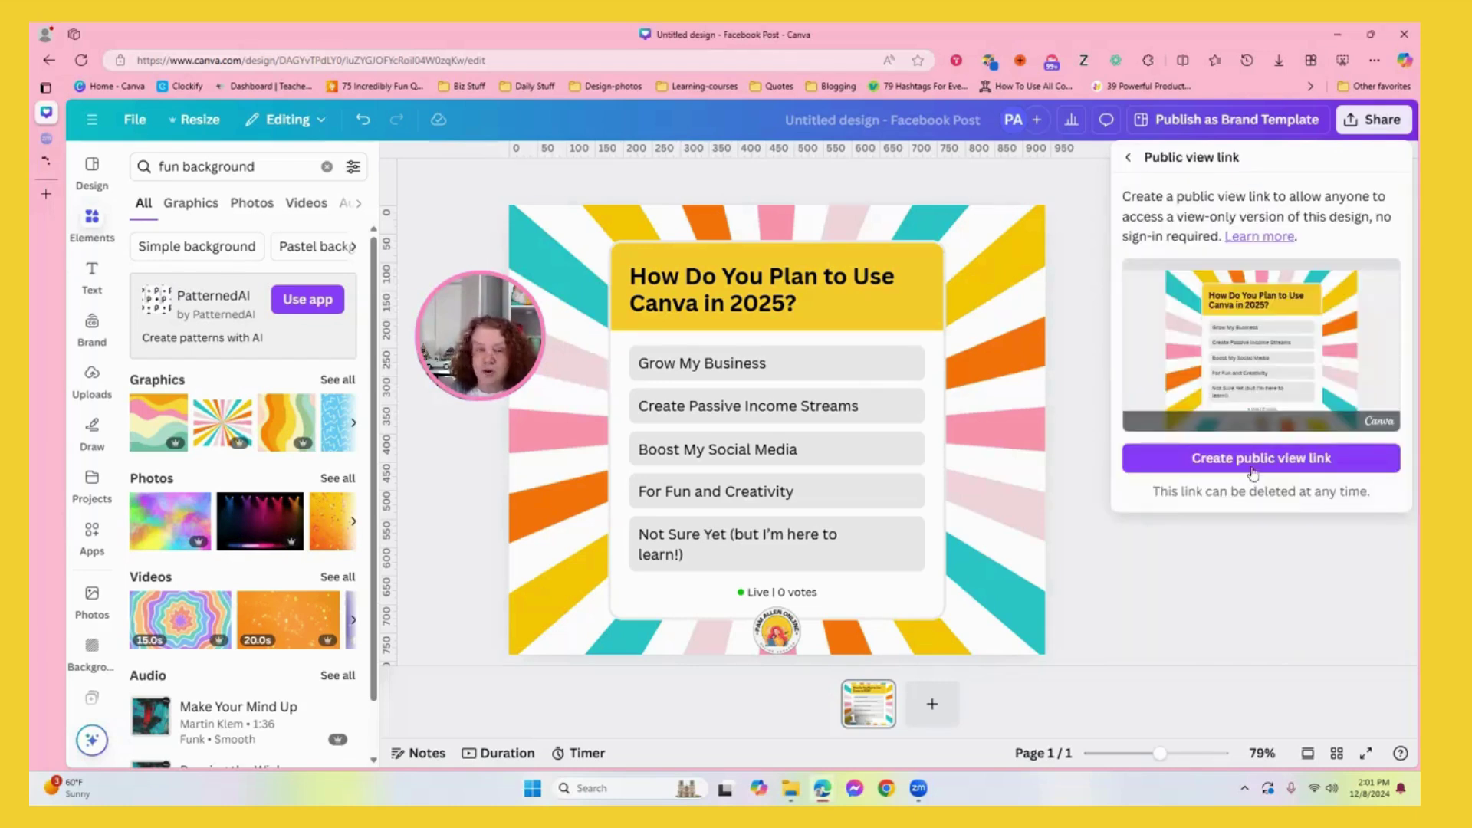
{"action": "left_click", "coordinate": [1253, 464]}
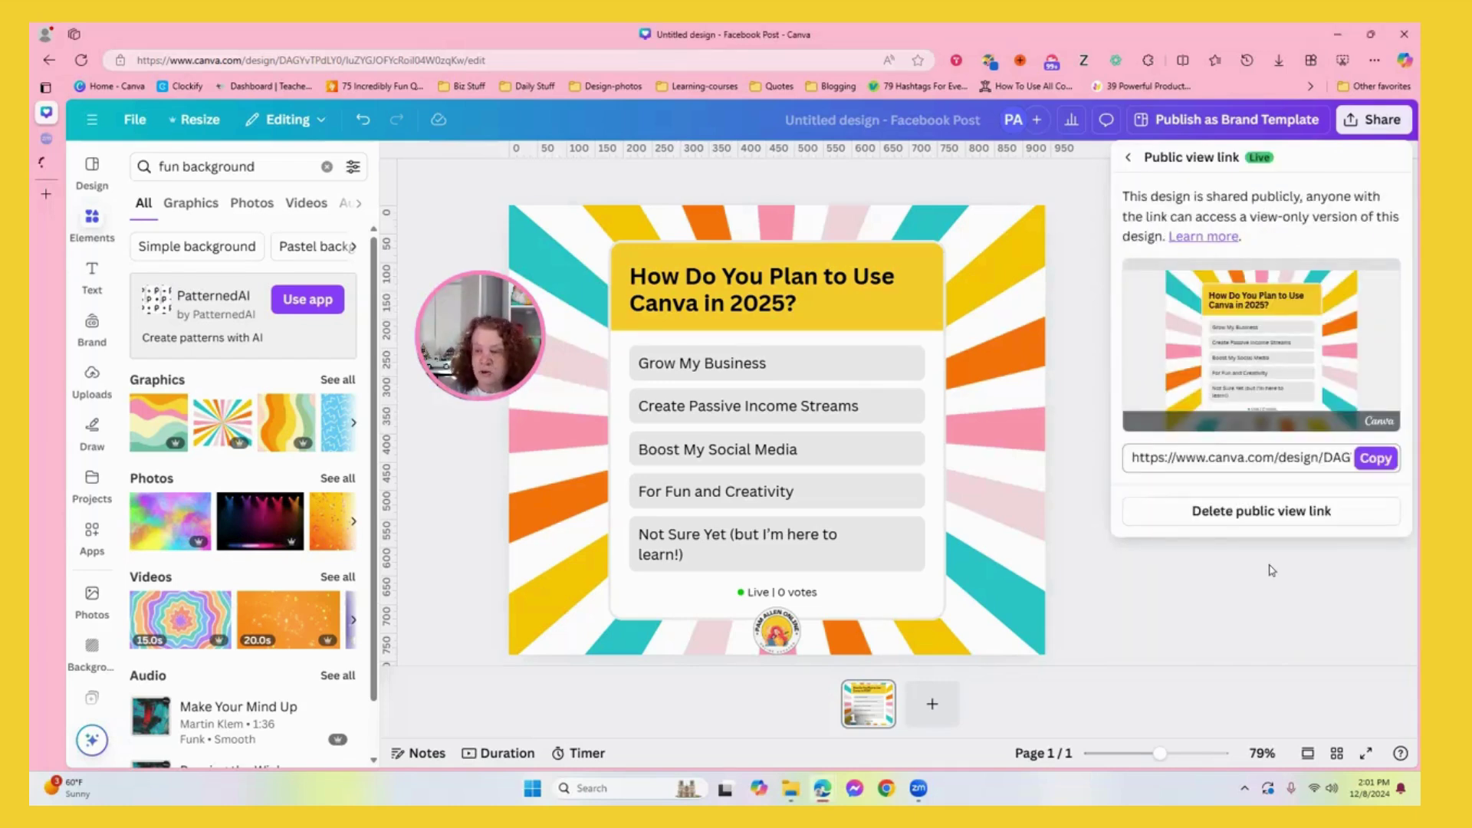
{"action": "left_click", "coordinate": [1376, 458]}
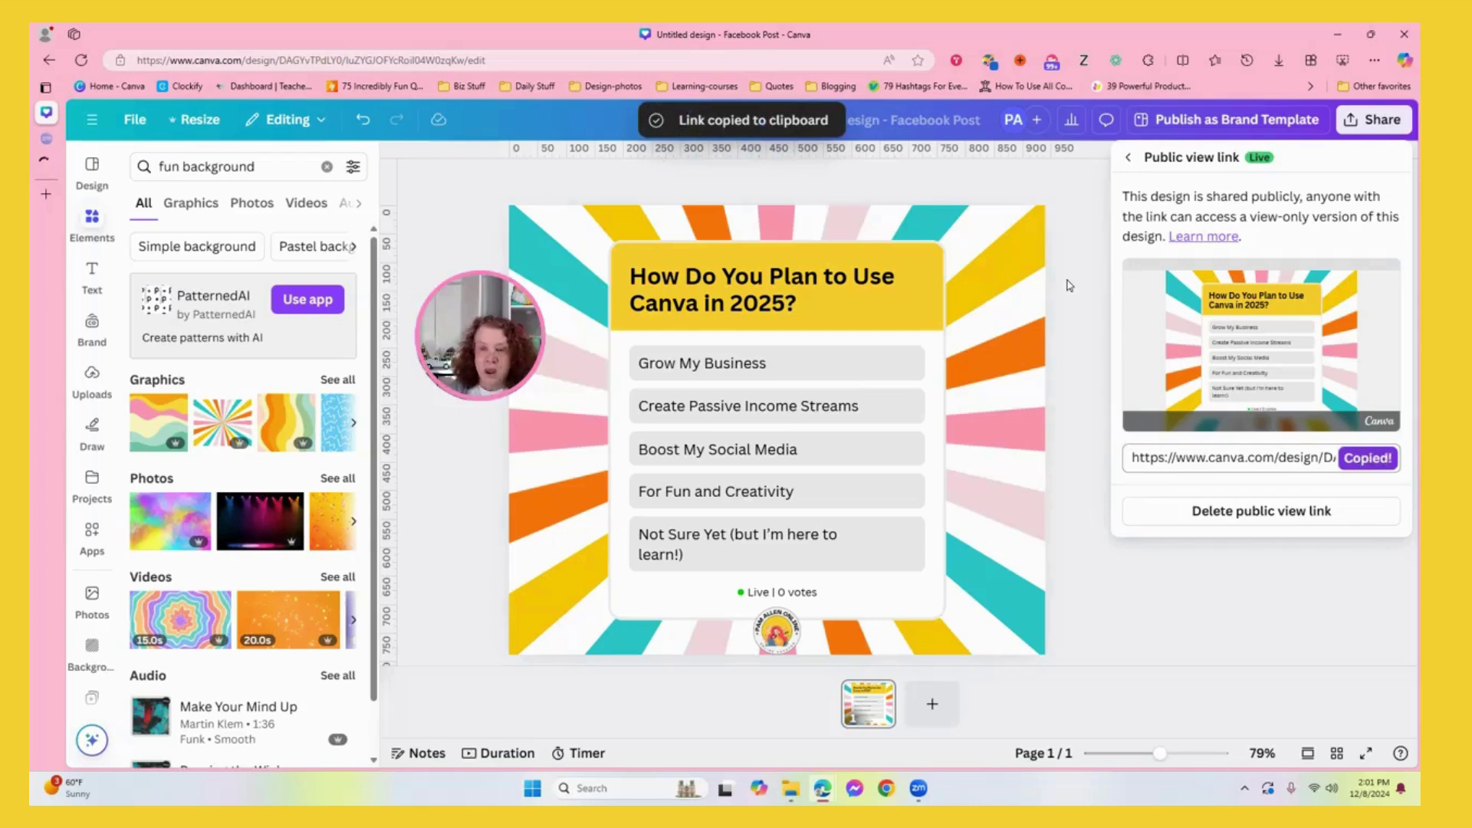